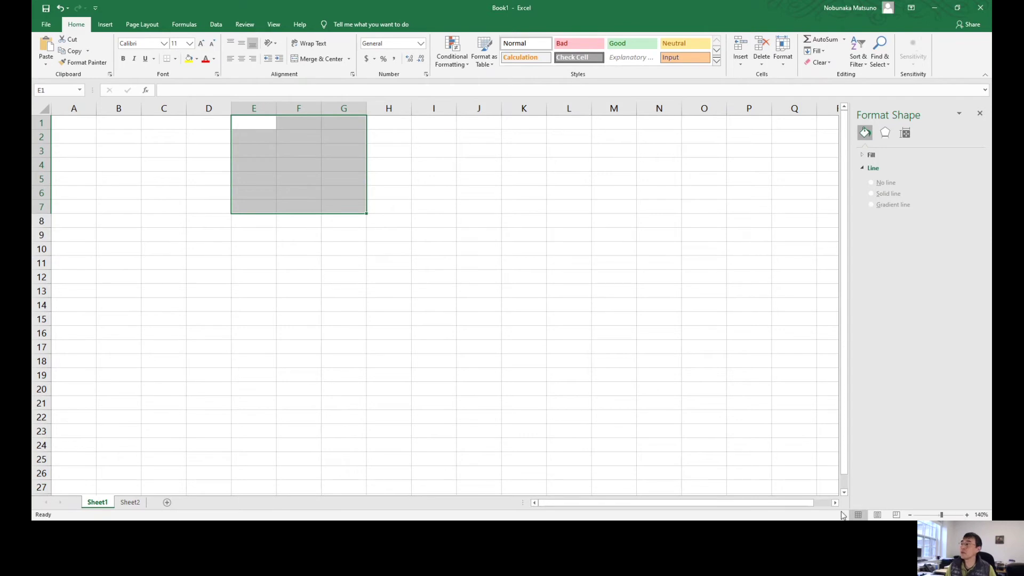
- Enter 1 in cell A1, 23 in A2 and 5 in A4 of Sheet1, leaving A3 blank
left_click(966, 515)
left_click(966, 515)
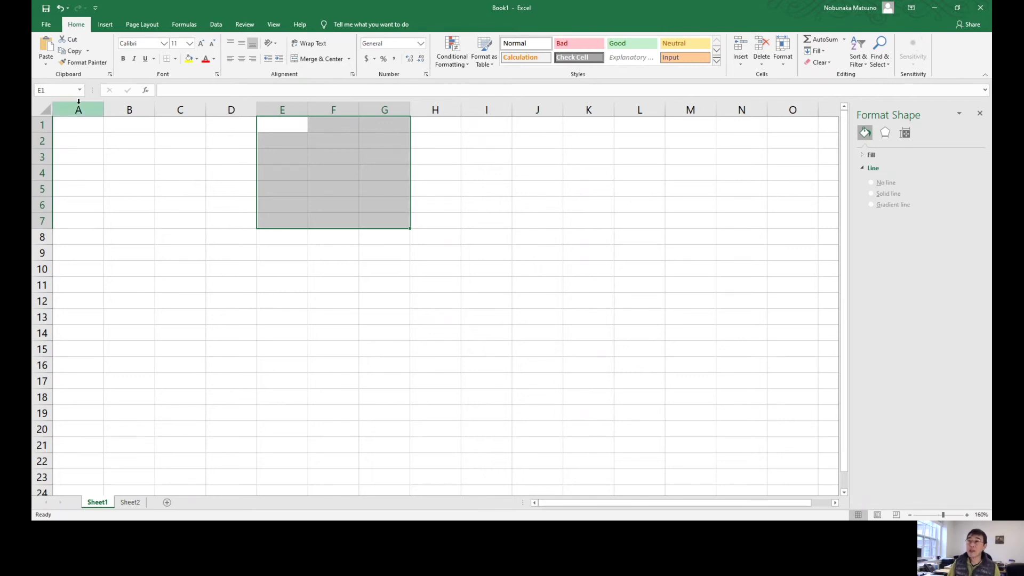
left_click(84, 132)
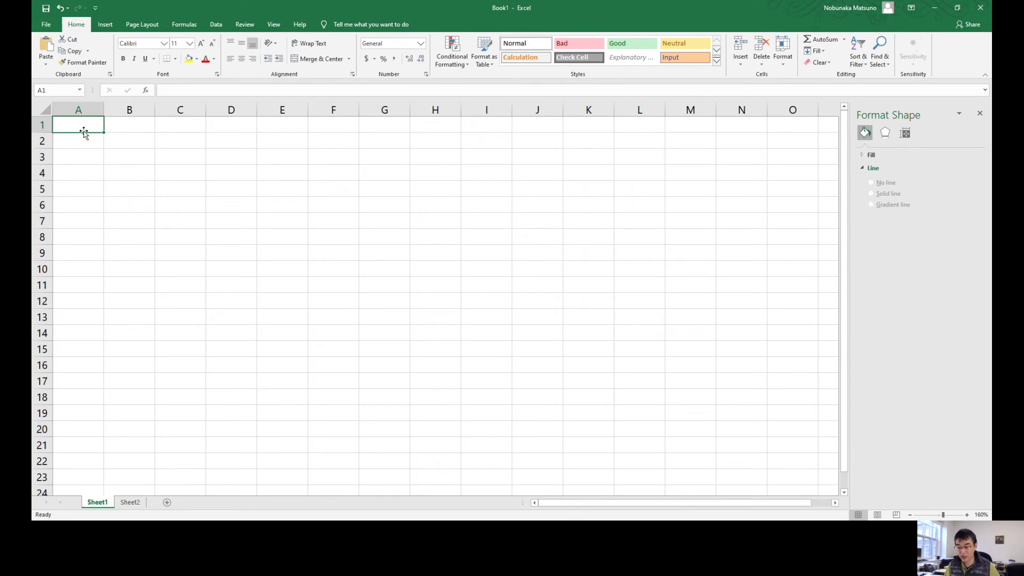
type("1")
key("Return")
type("23")
key("Return")
key("Return")
type("5")
key("Return")
key("Return")
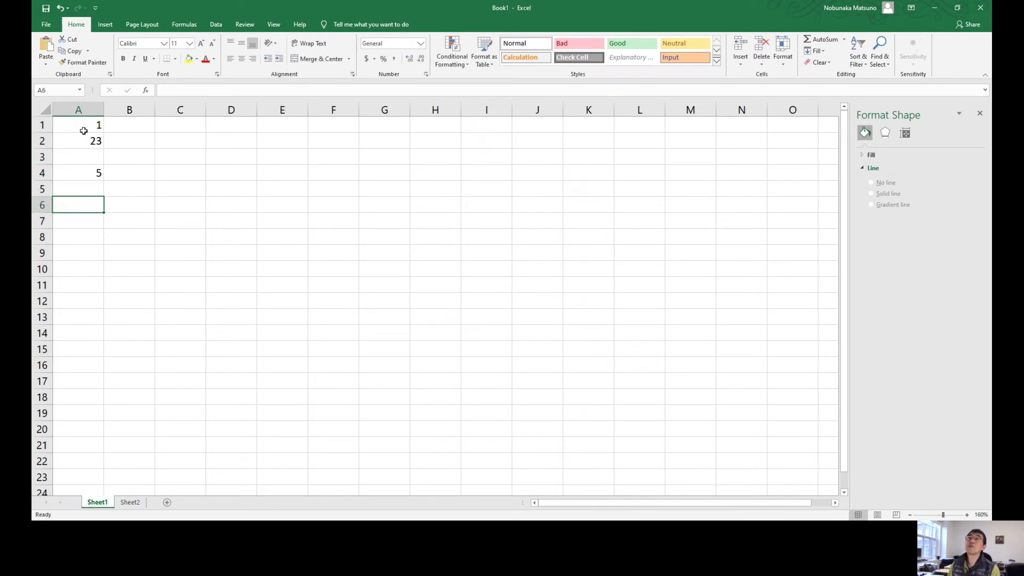
- Change the value in cell A2 to 2
left_click(66, 140)
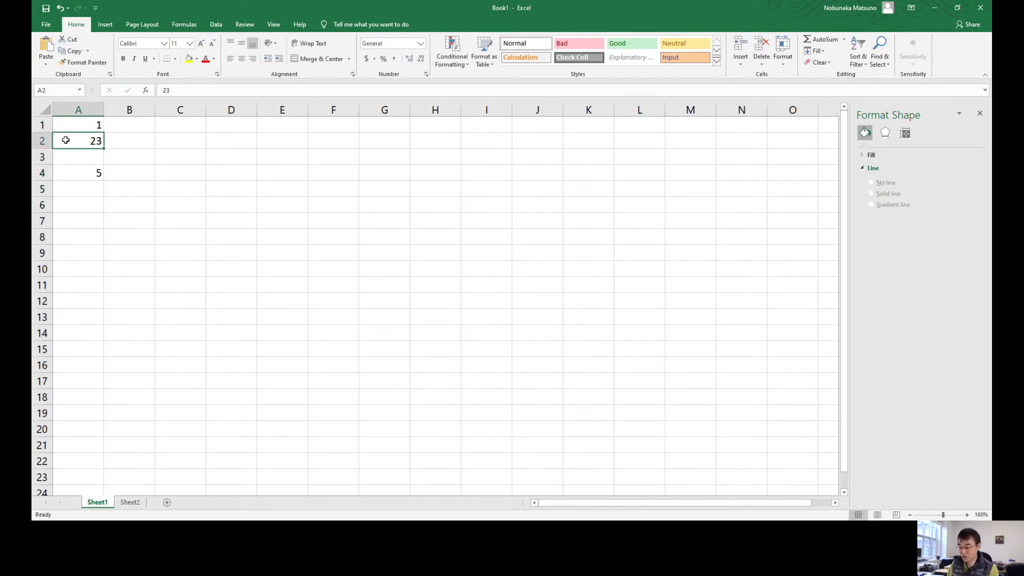
type("2")
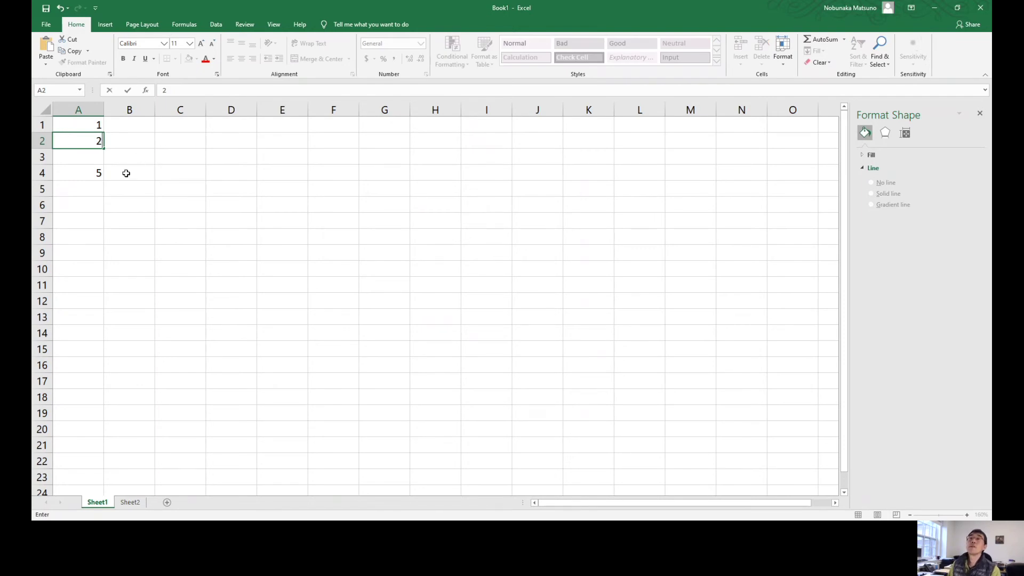
left_click(101, 166)
left_click(62, 157)
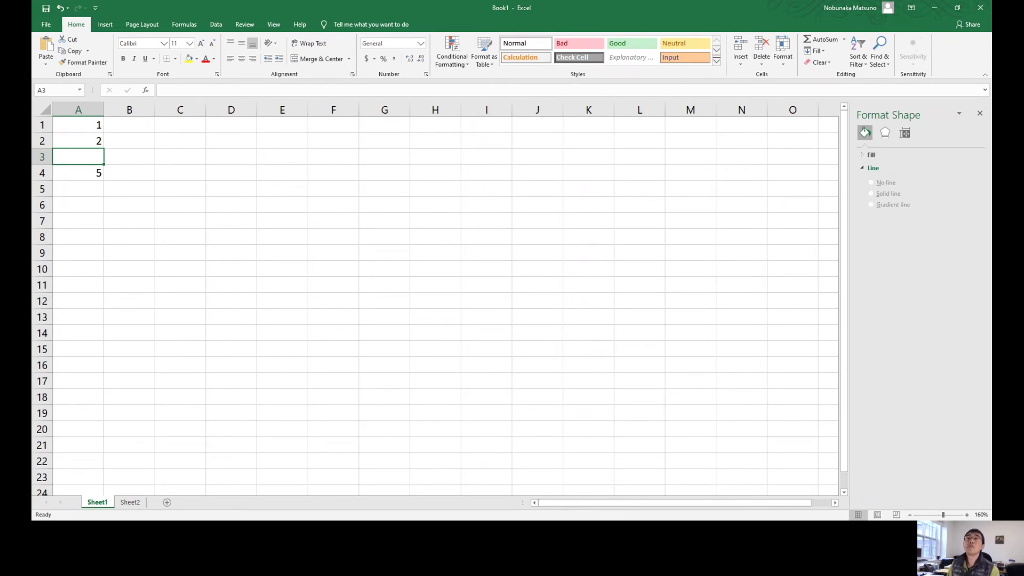
- Enter 3, 4, 5, 6 and 7 down cells A3 to A7
left_click(121, 205)
left_click(96, 160)
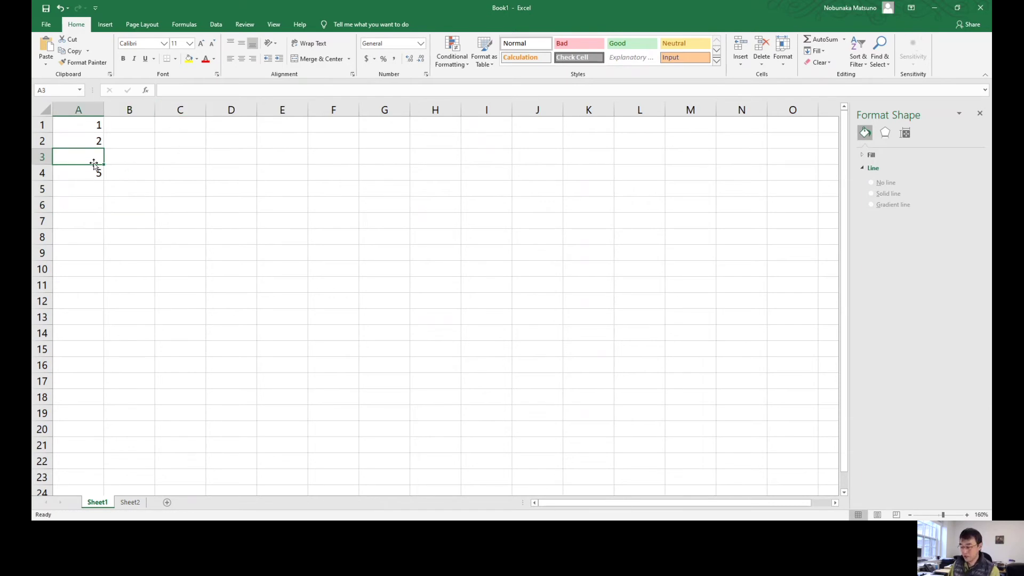
type("3")
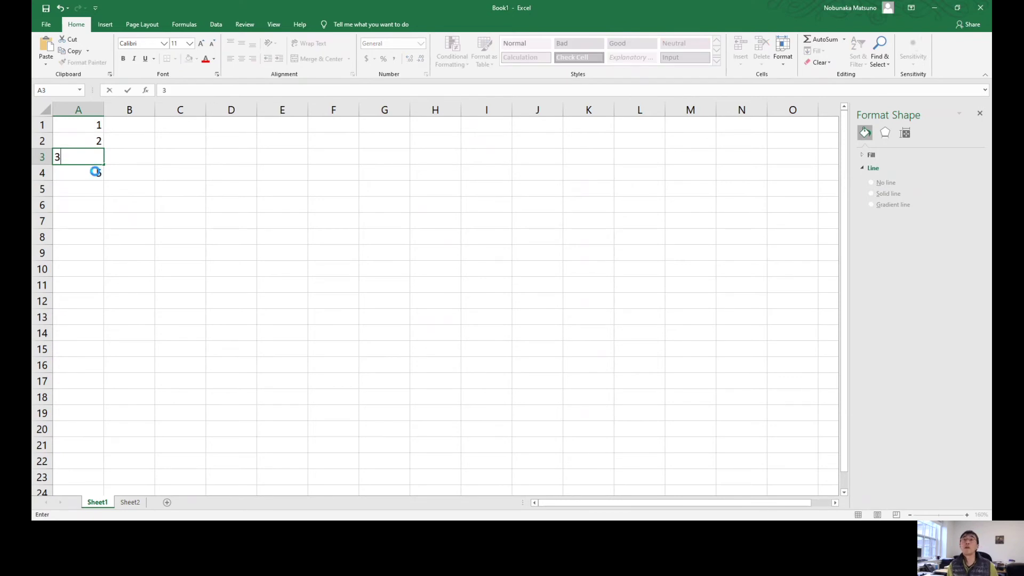
key("Return")
type("4")
key("Return")
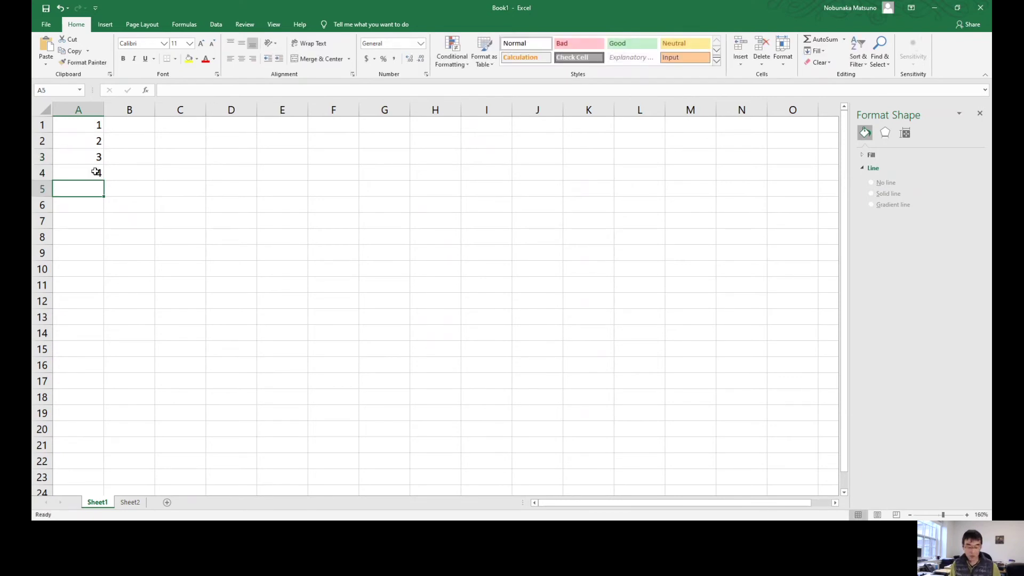
type("5")
key("Return")
type("6")
key("Return")
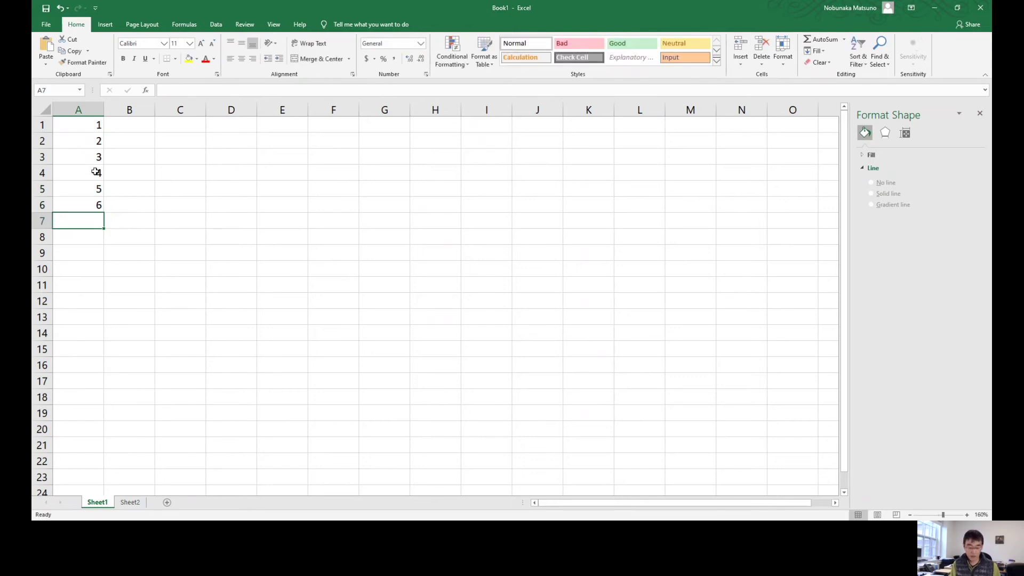
type("7")
key("Return")
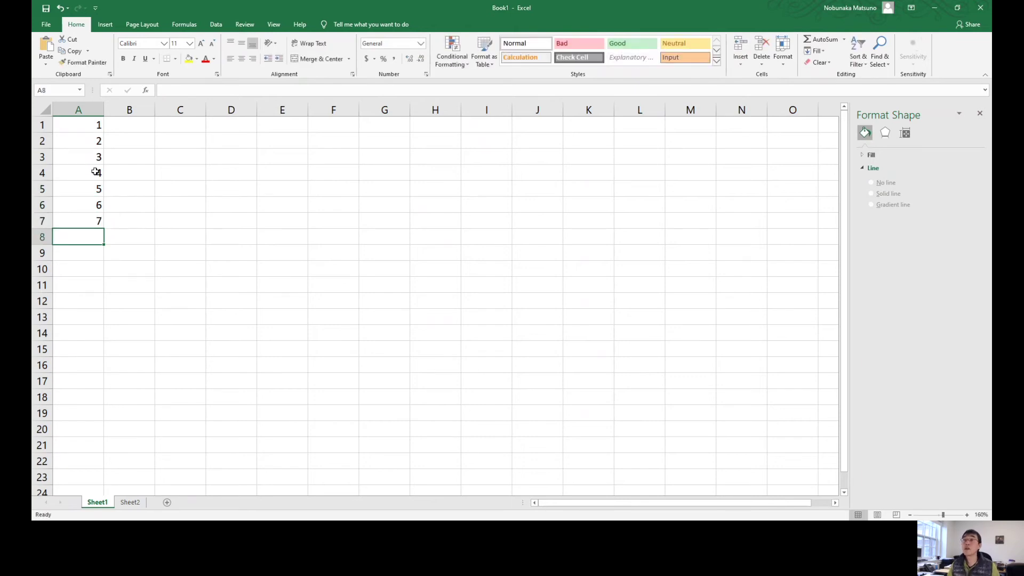
- Enter the even numbers 2, 4, 6, 8, 10, 12 and 14 down cells B1 to B7
left_click(115, 127)
type("2")
key("Return")
type("4")
key("Return")
type("6")
key("Return")
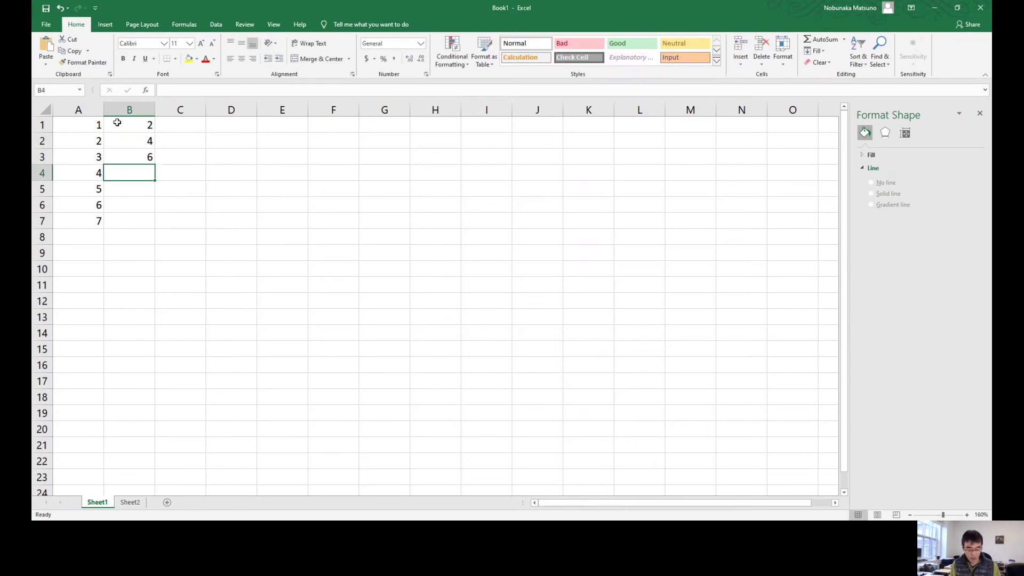
type("8")
key("Return")
type("10")
key("Return")
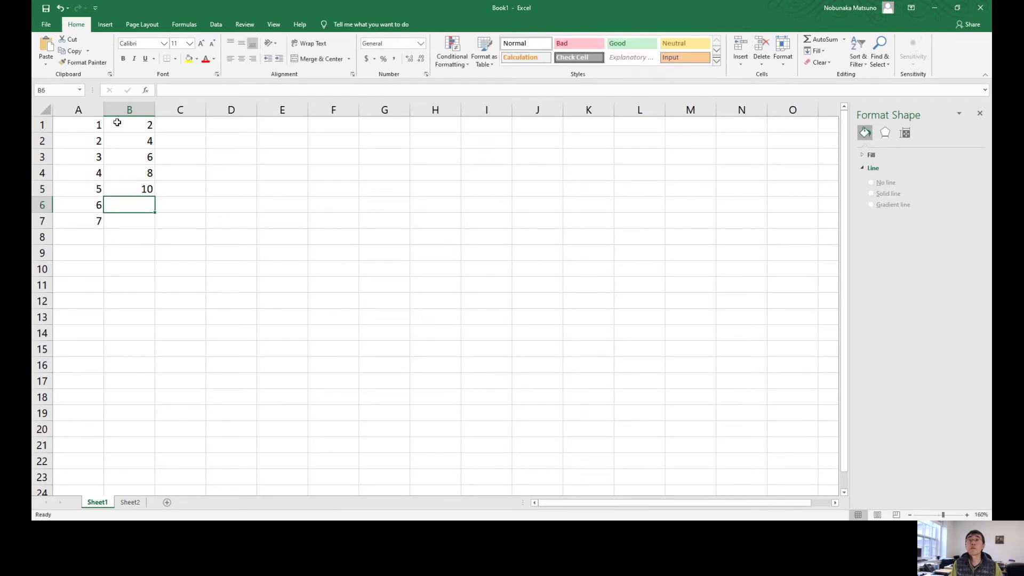
type("12")
key("Return")
type("14")
key("Return")
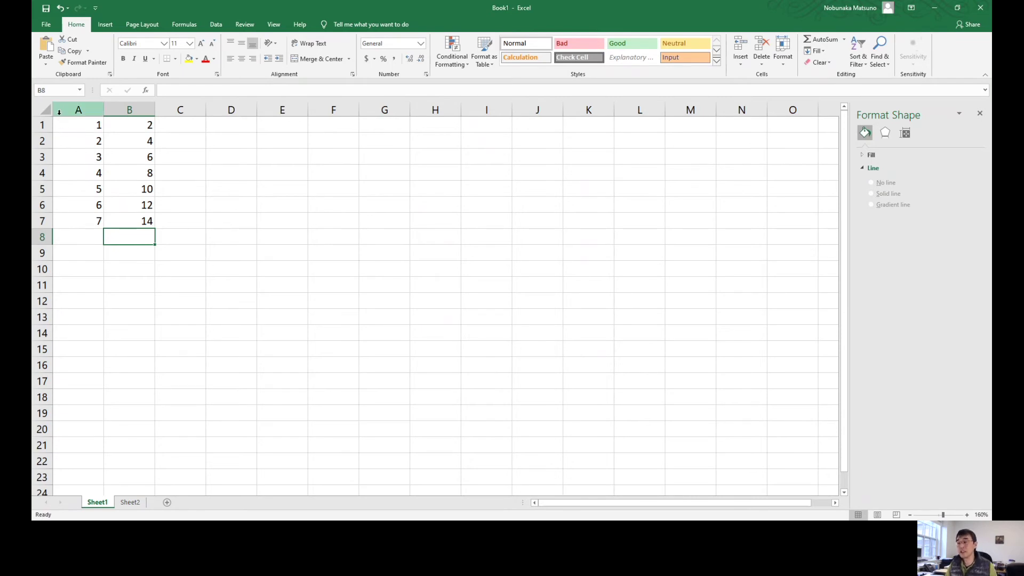
- Insert a markers-only scatter chart from the data in A1:B7
left_click_drag(66, 126, 122, 220)
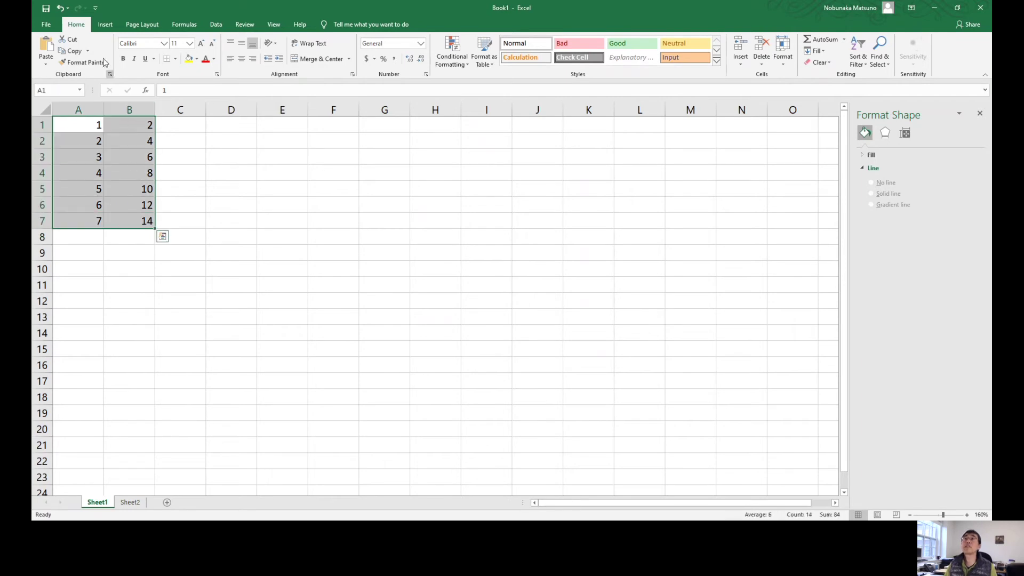
left_click(105, 25)
left_click(429, 63)
left_click(436, 97)
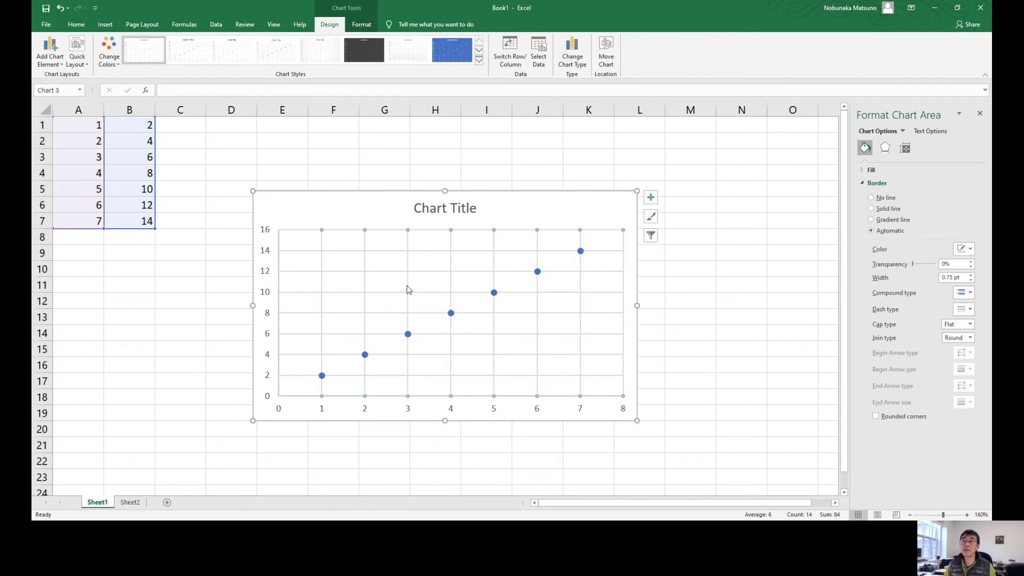
- Delete the vertical and horizontal major gridlines from the scatter chart
left_click(407, 288)
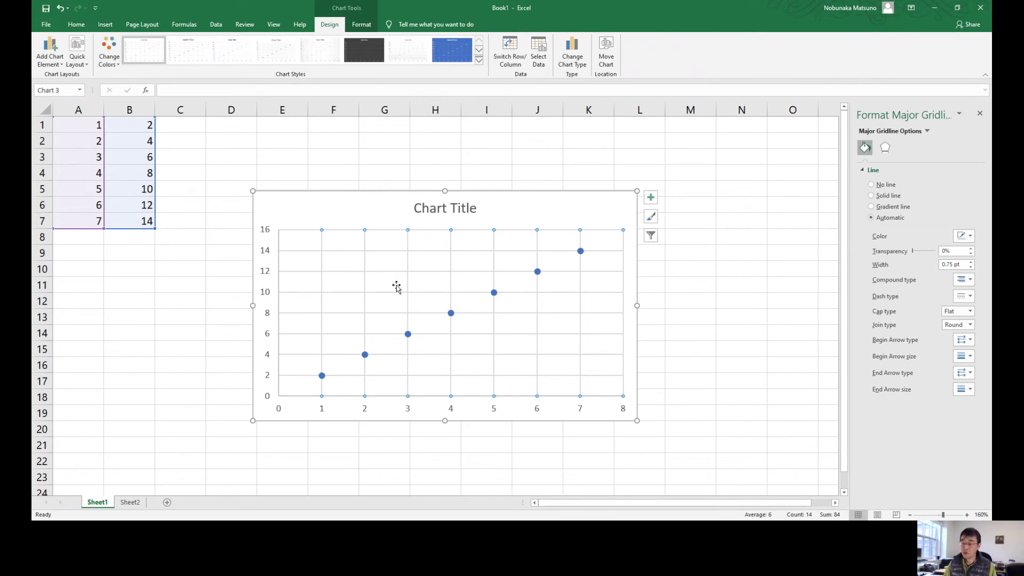
key("Delete")
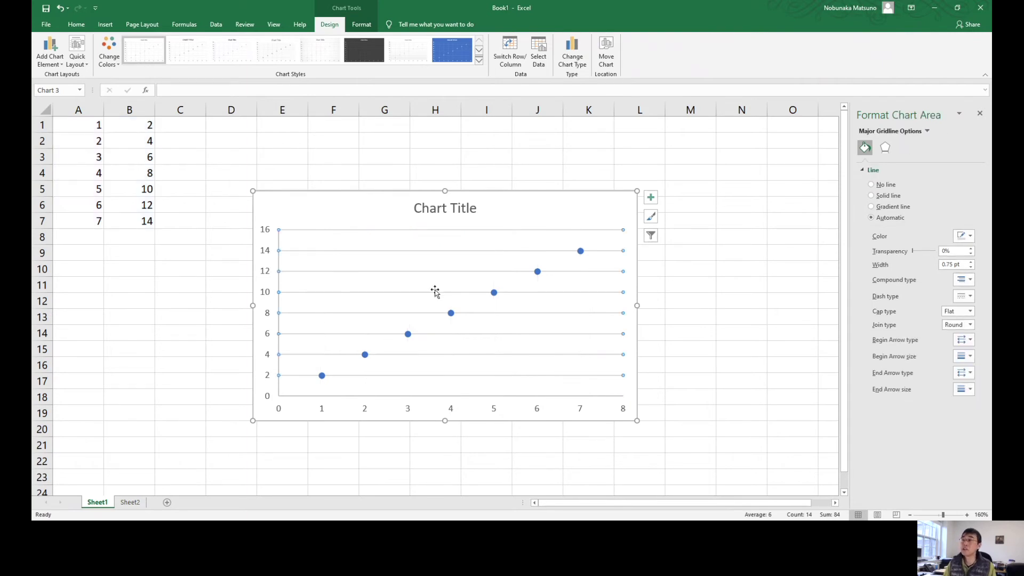
key("Delete")
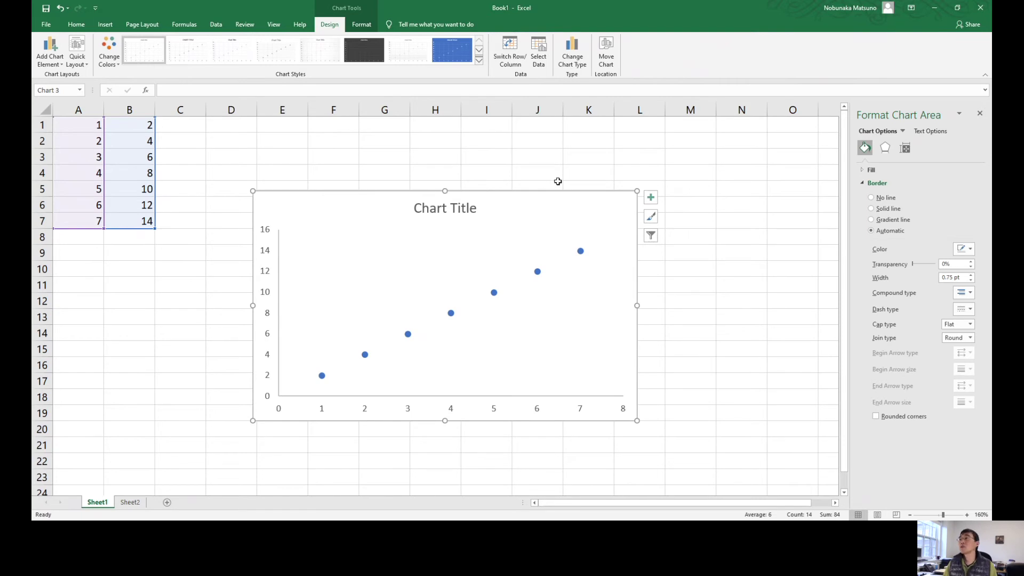
key("Escape")
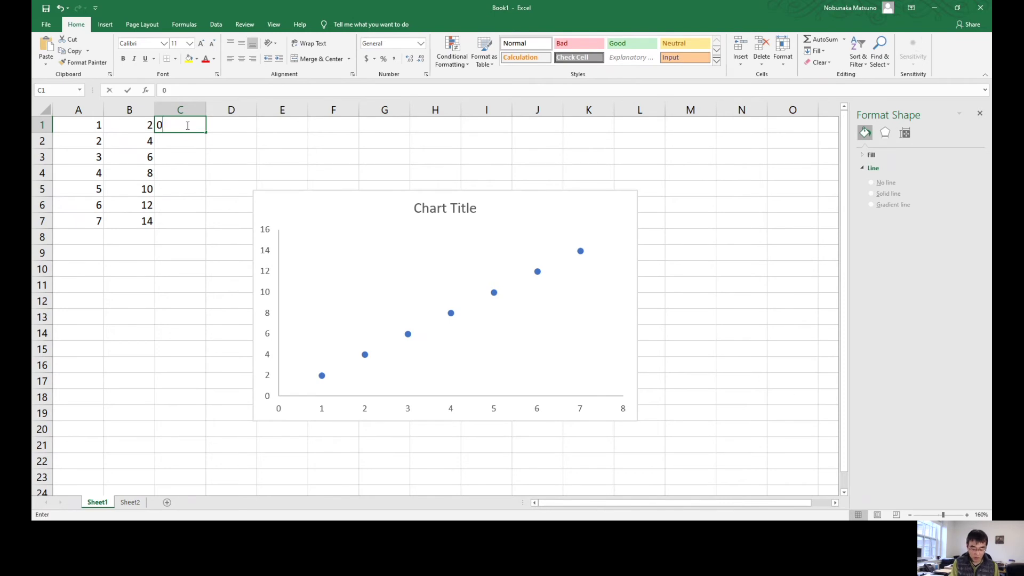
- Enter 0.1, 0.5, 0.33, 0.35, 0.8, 0.1 and 0.13 down cells C1 to C7
type("0")
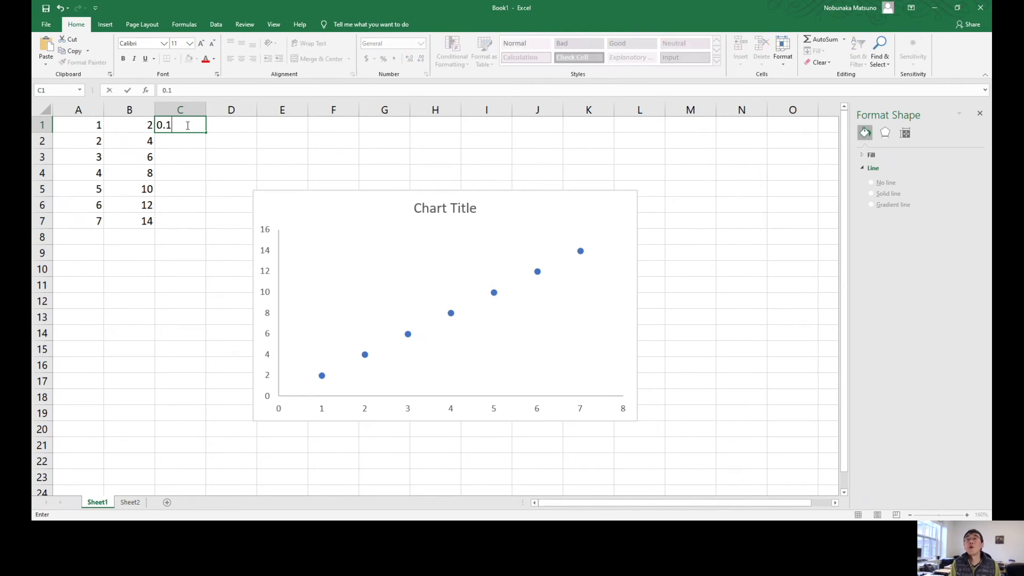
key("Return")
type("0.5")
key("Return")
type("0/")
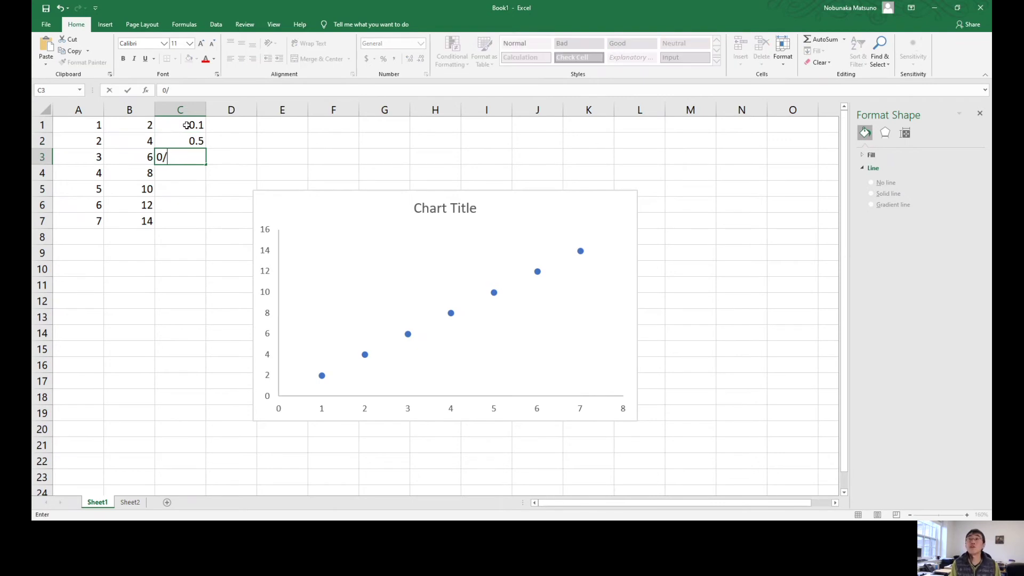
type("33")
key("Return")
type("0")
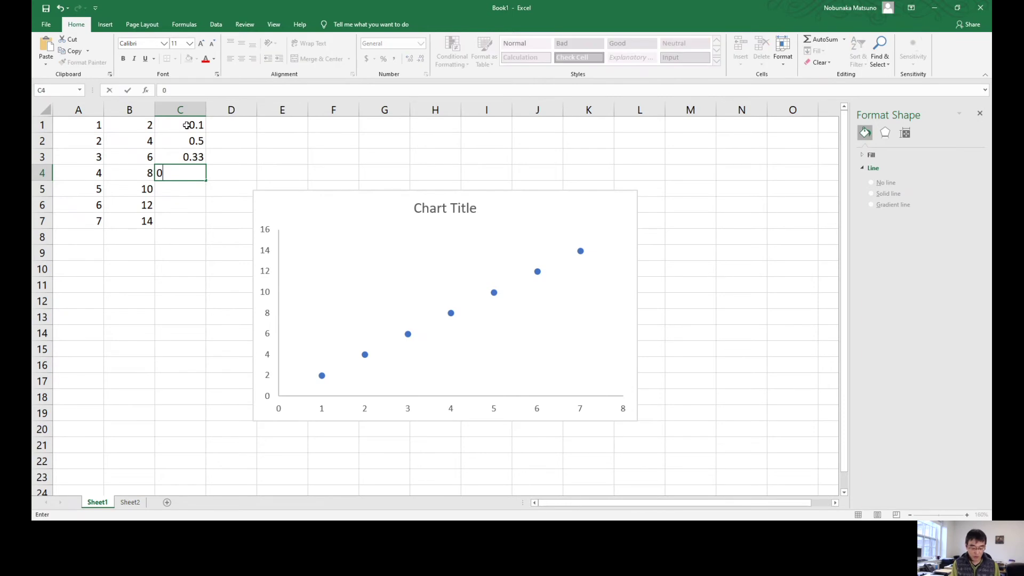
type(".35")
key("Return")
type("0.")
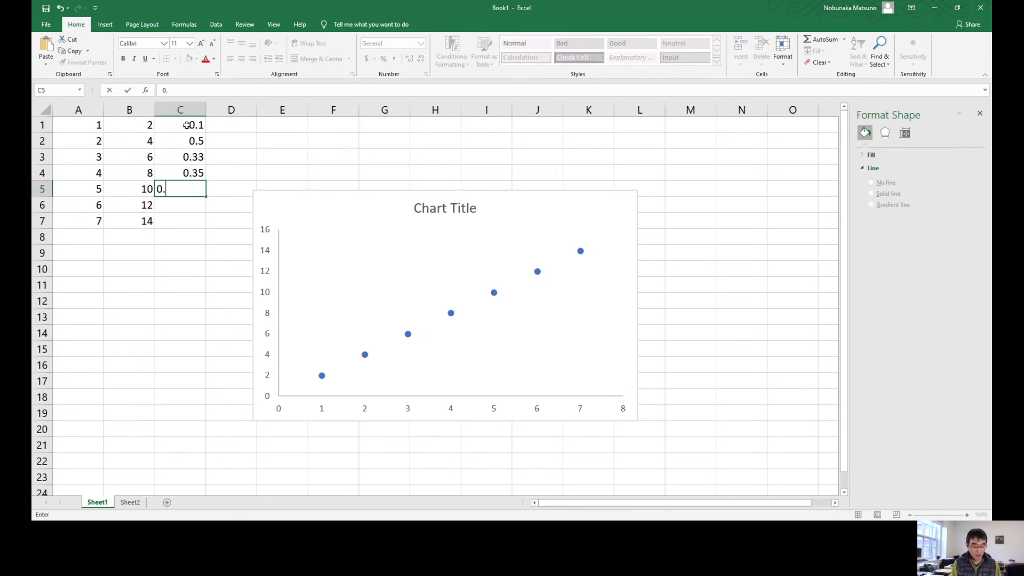
type("8")
key("Return")
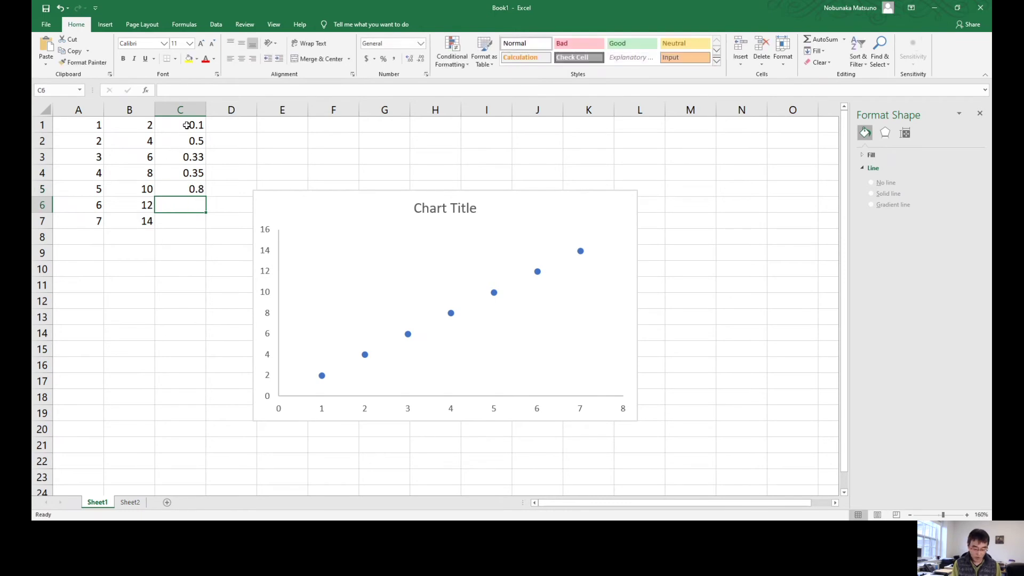
type("0.1")
key("Return")
type("0.13")
key("Return")
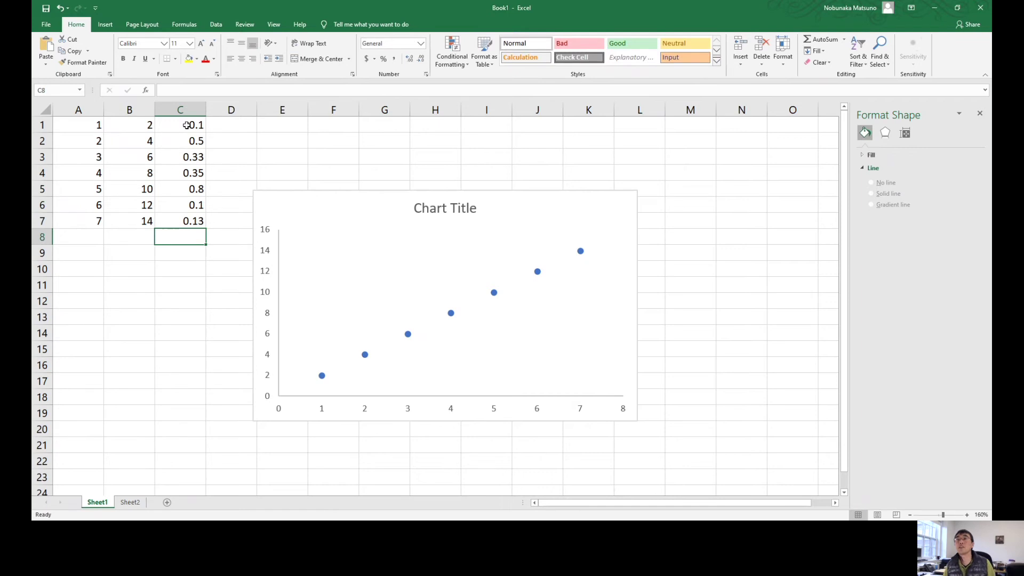
- Insert a blank row above the data in row 1
left_click(42, 124)
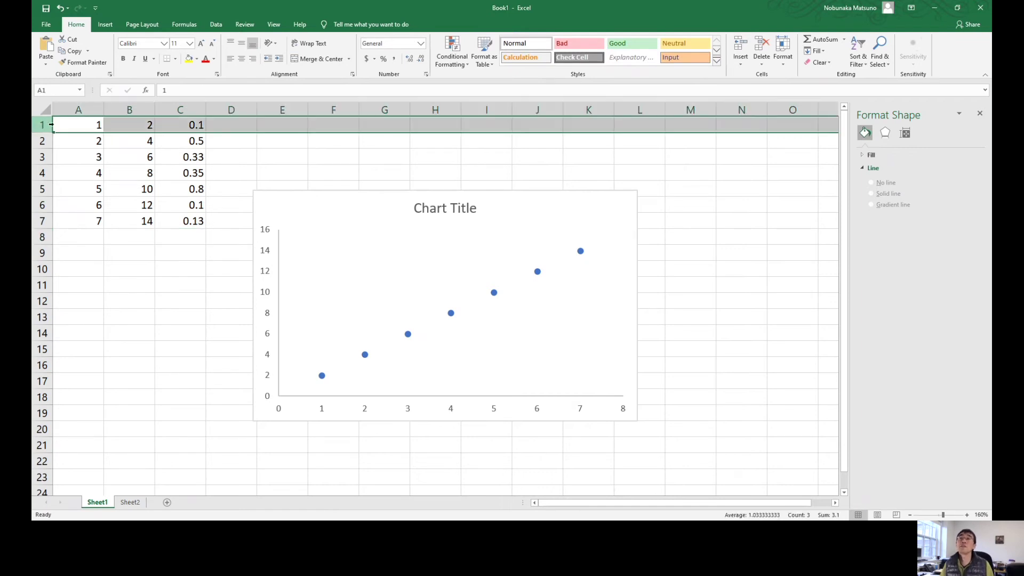
right_click(51, 124)
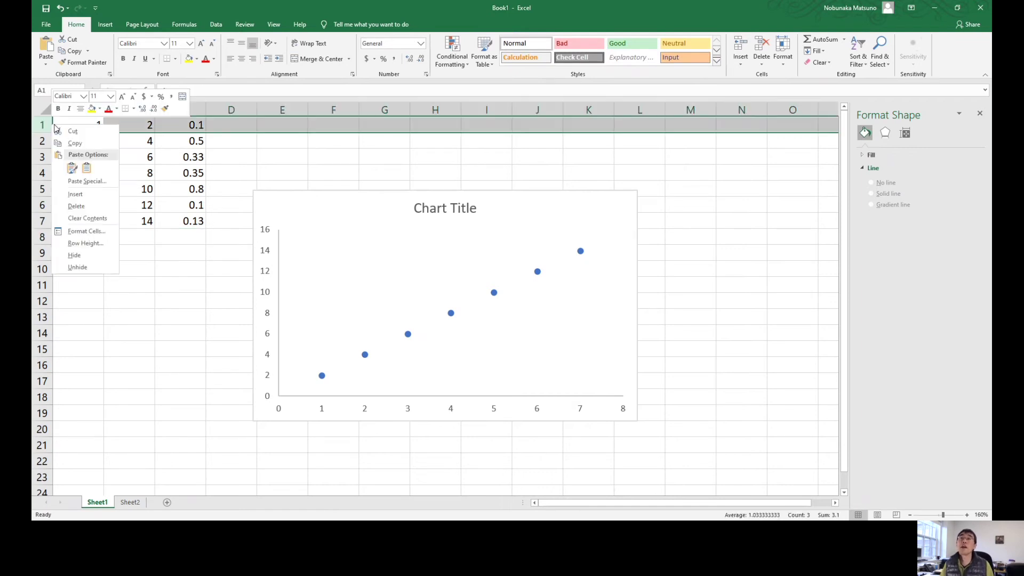
left_click(95, 194)
- Label the three data columns "x", "y" and "error" in cells A1, B1 and C1
left_click(84, 130)
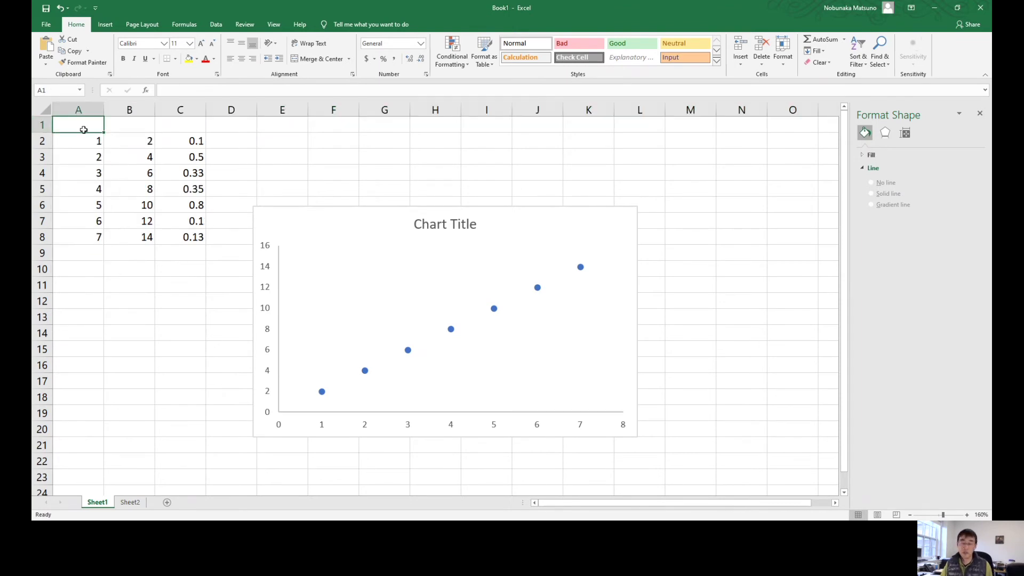
type("x")
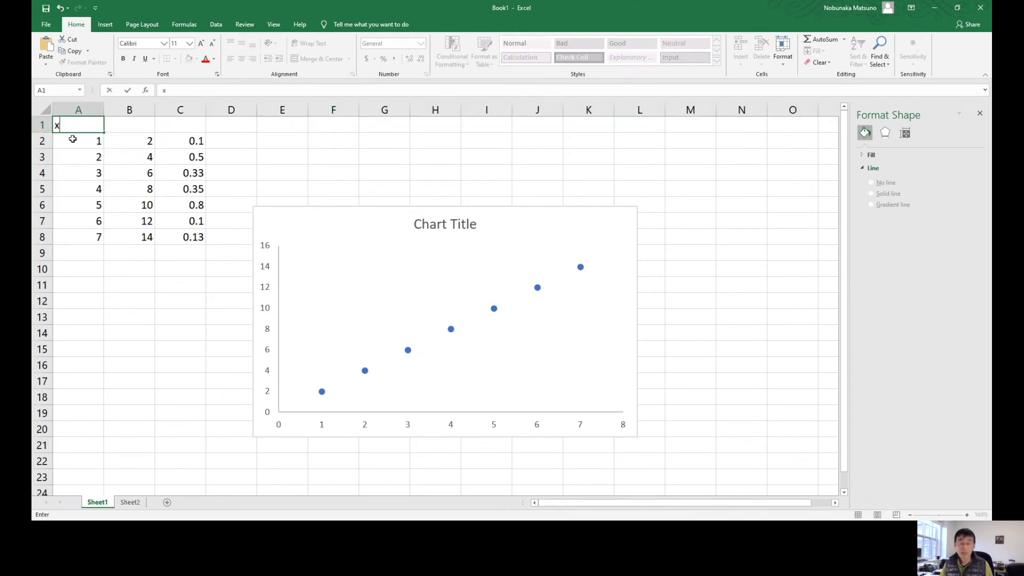
left_click(131, 129)
type("y")
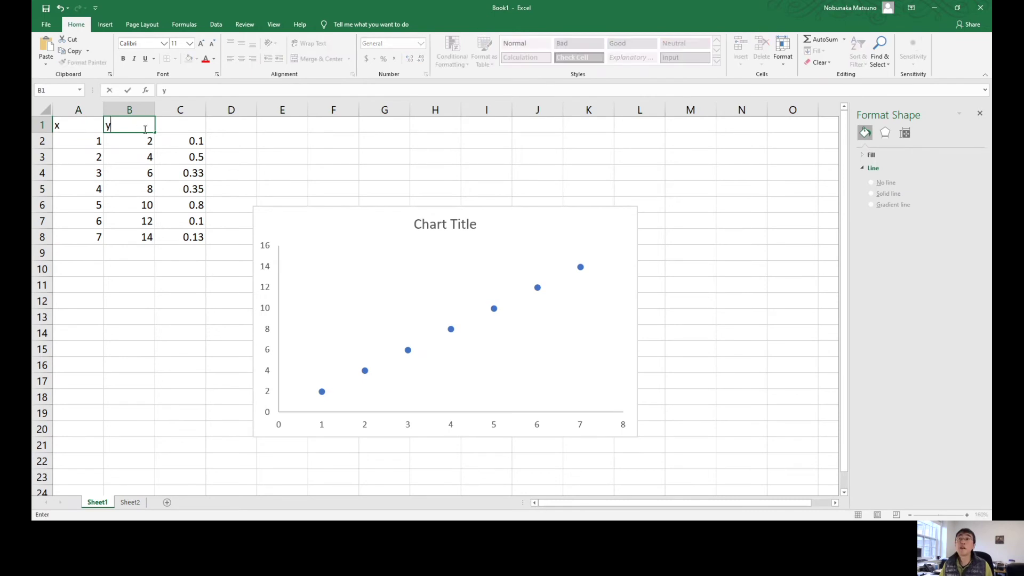
left_click(194, 132)
type("erro")
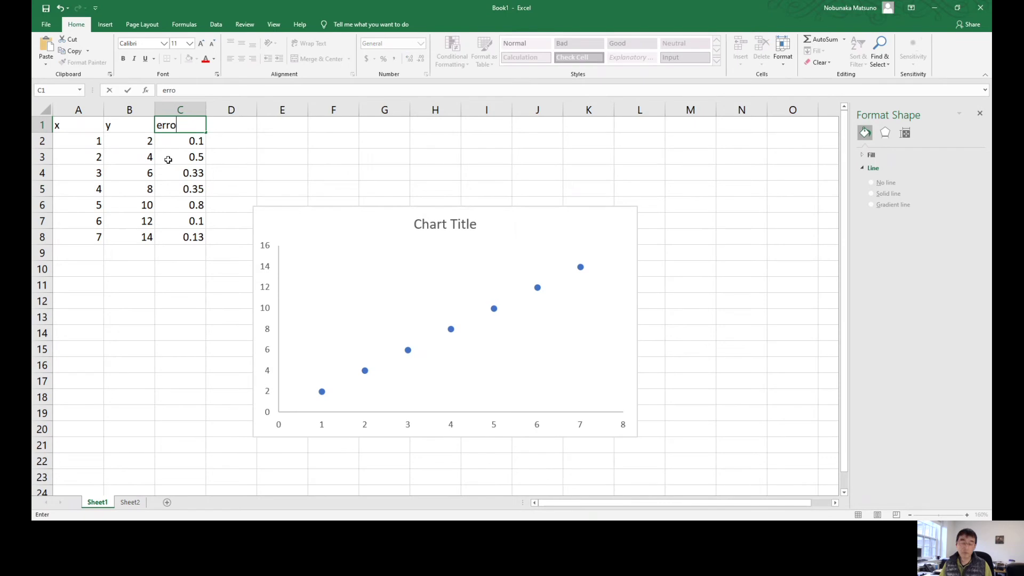
type("r")
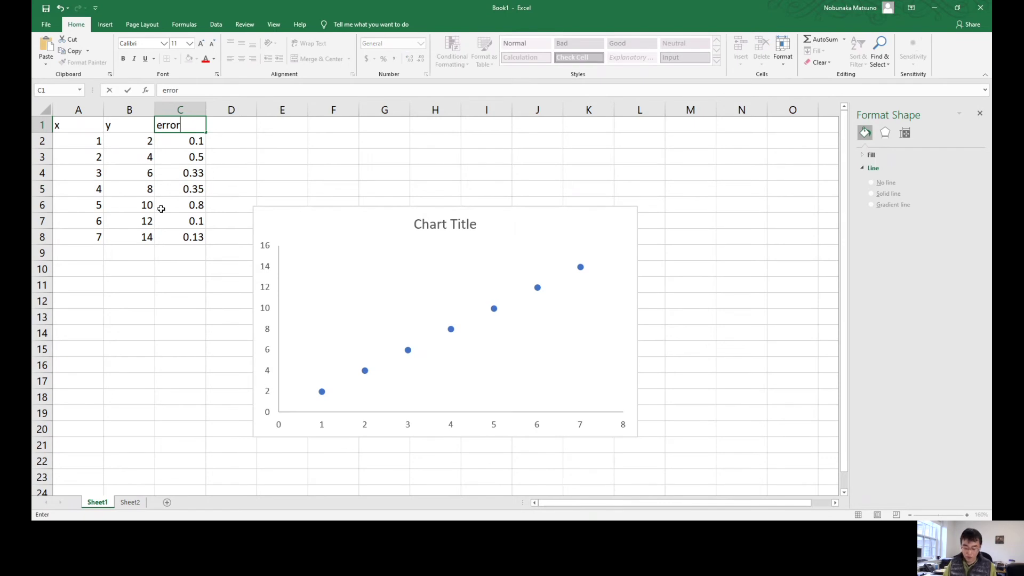
key("Return")
- Add a trendline to the plotted data series in the scatter chart
left_click(259, 227)
left_click(162, 238)
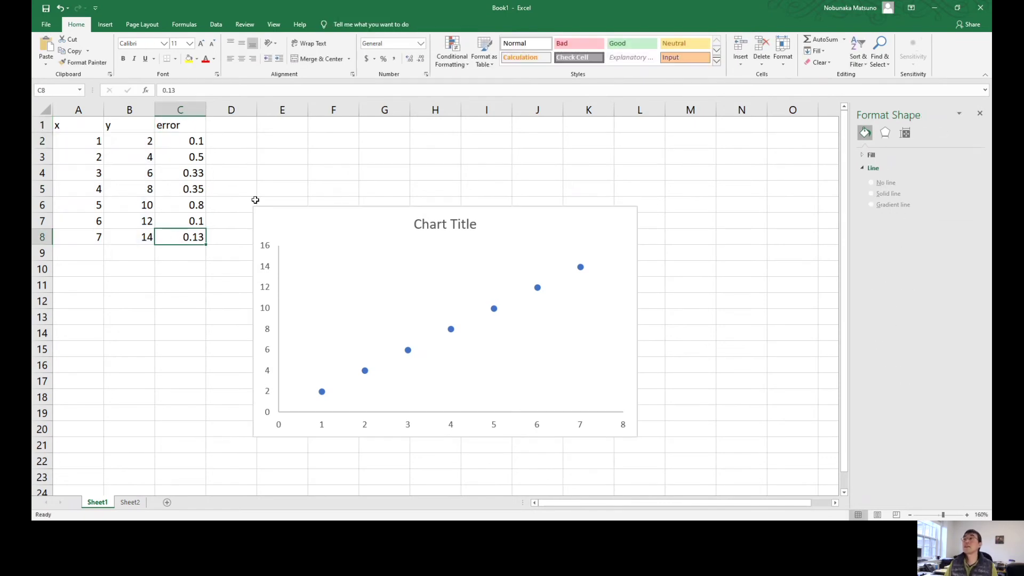
left_click(408, 354)
left_click(408, 352)
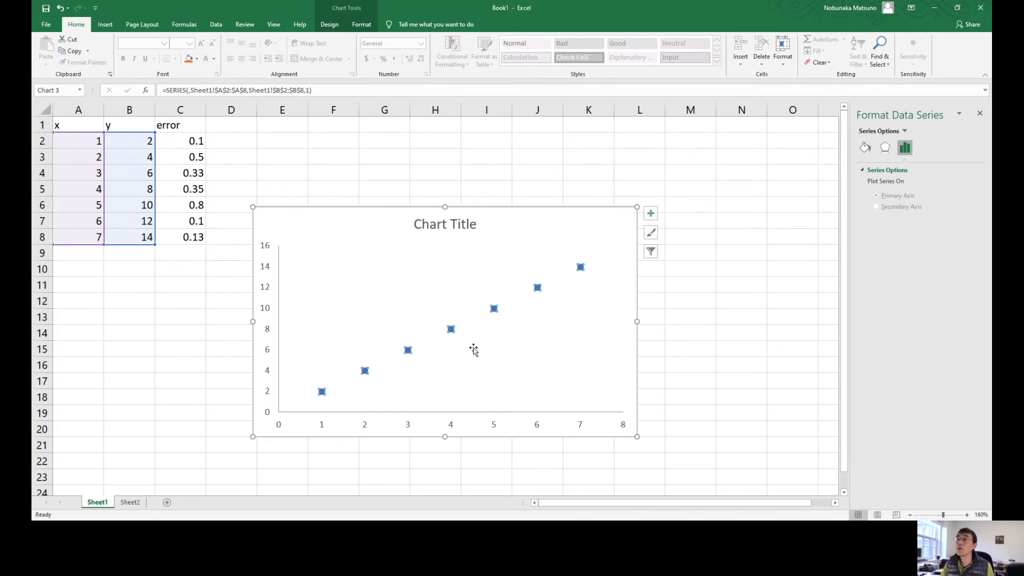
left_click(404, 350)
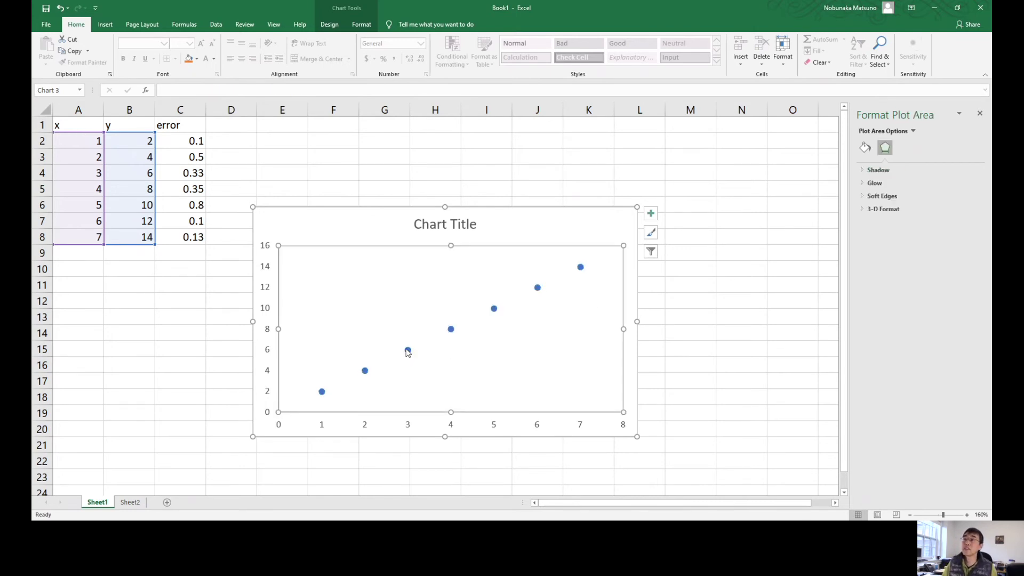
left_click(408, 352)
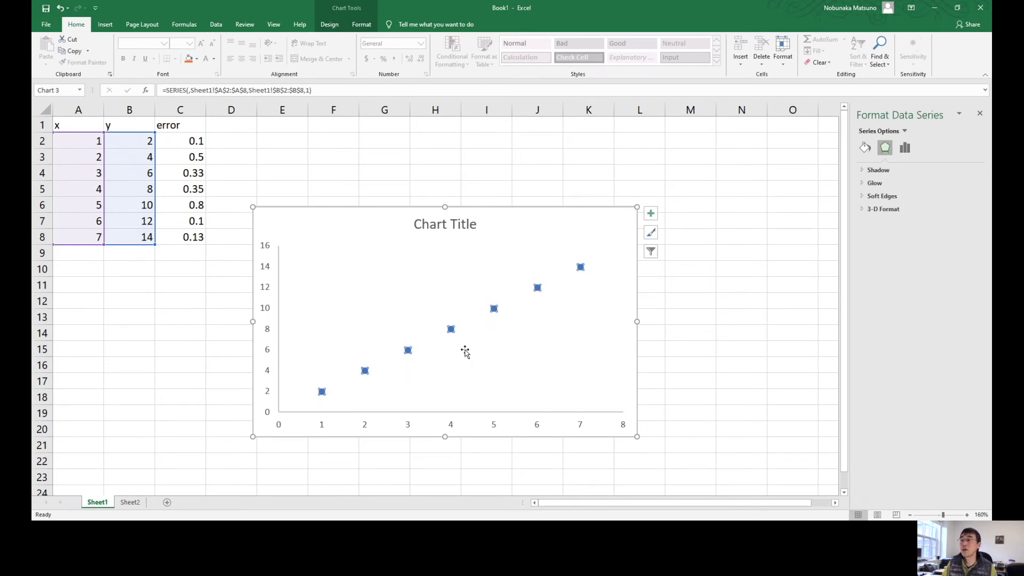
left_click(650, 214)
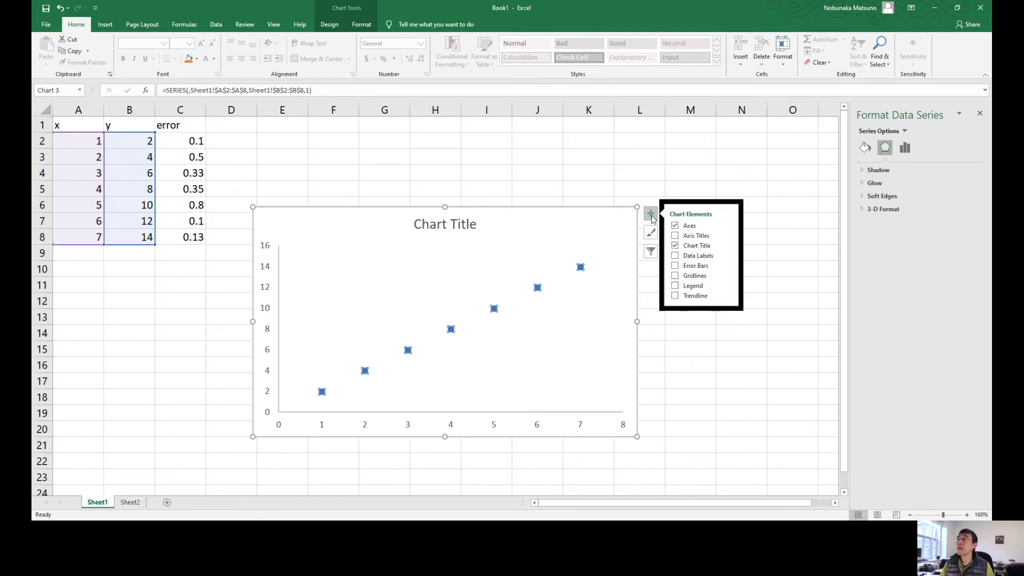
left_click(674, 296)
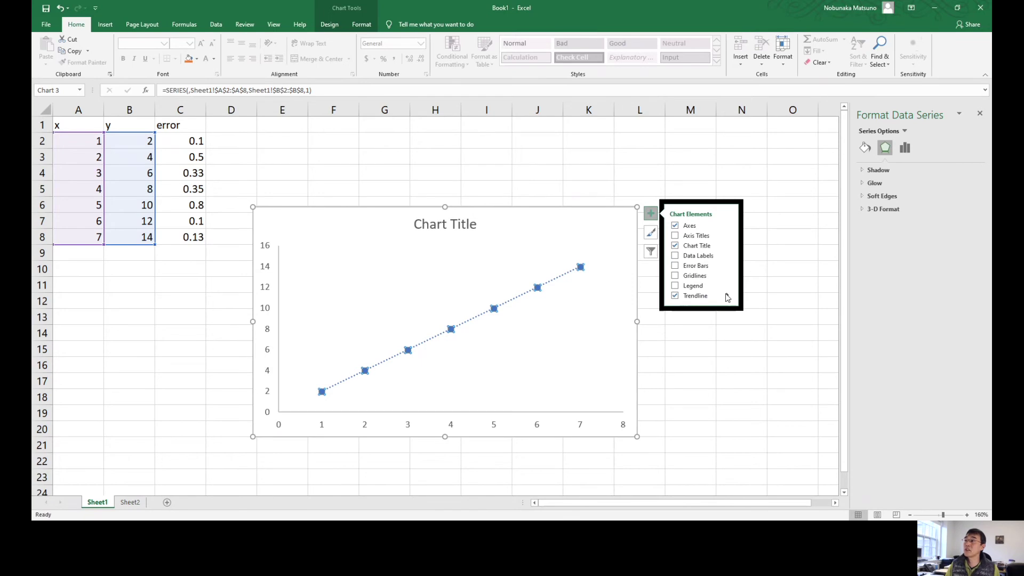
- Display the linear trendline's equation on the chart and move it away from the line, beneath the chart title
left_click(727, 295)
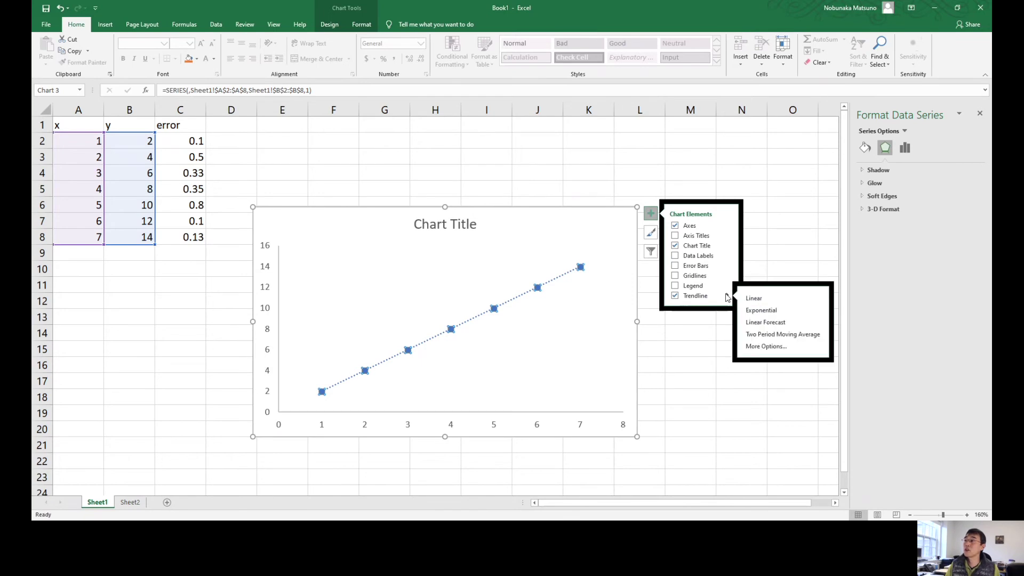
left_click(782, 347)
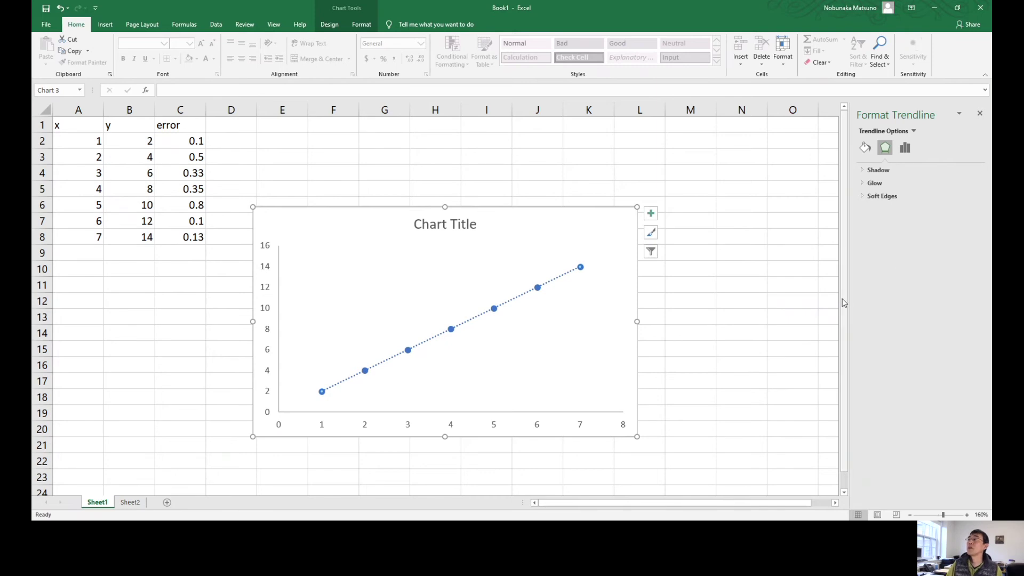
left_click_drag(843, 303, 735, 302)
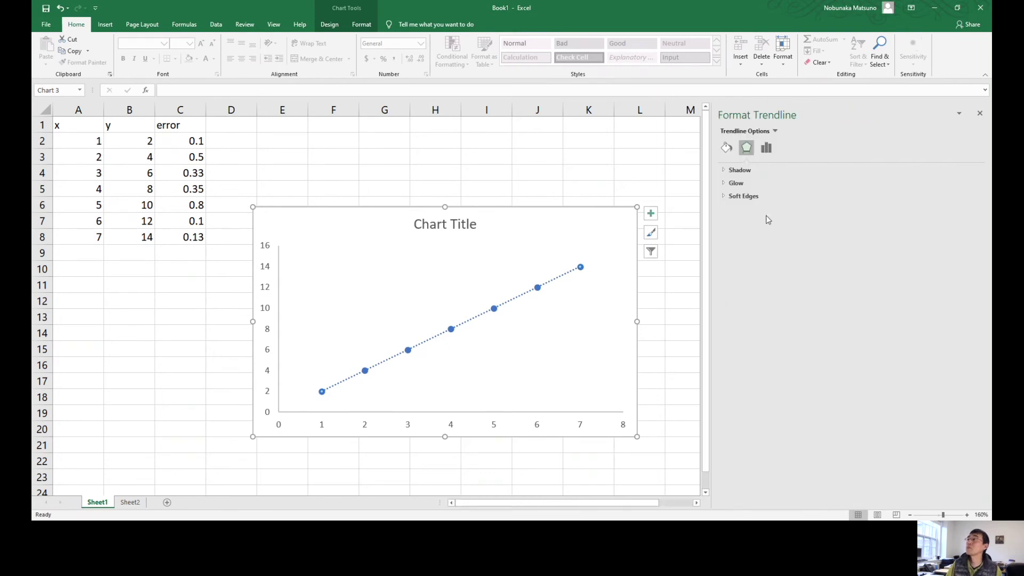
left_click(650, 215)
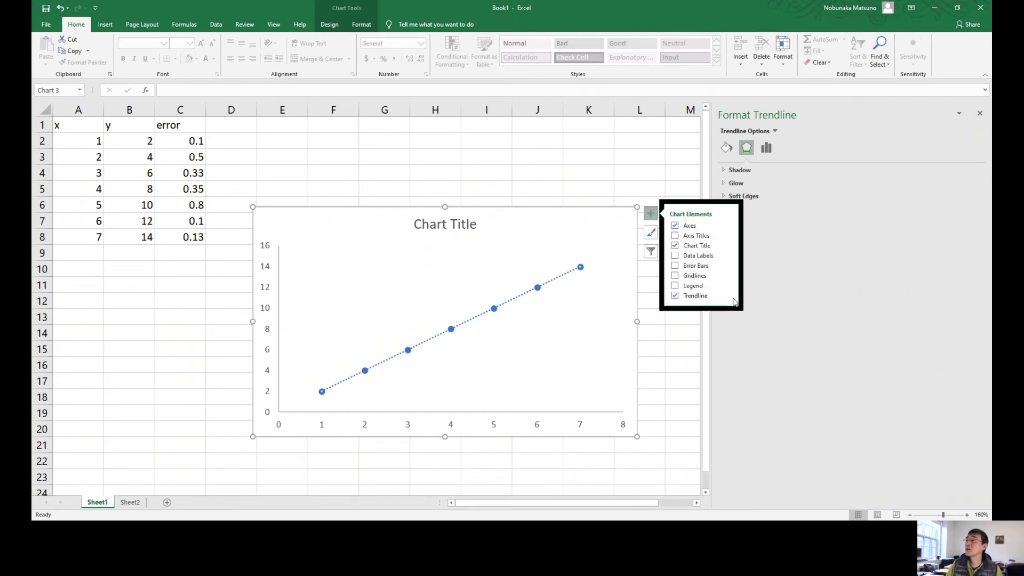
mouse_move(733, 298)
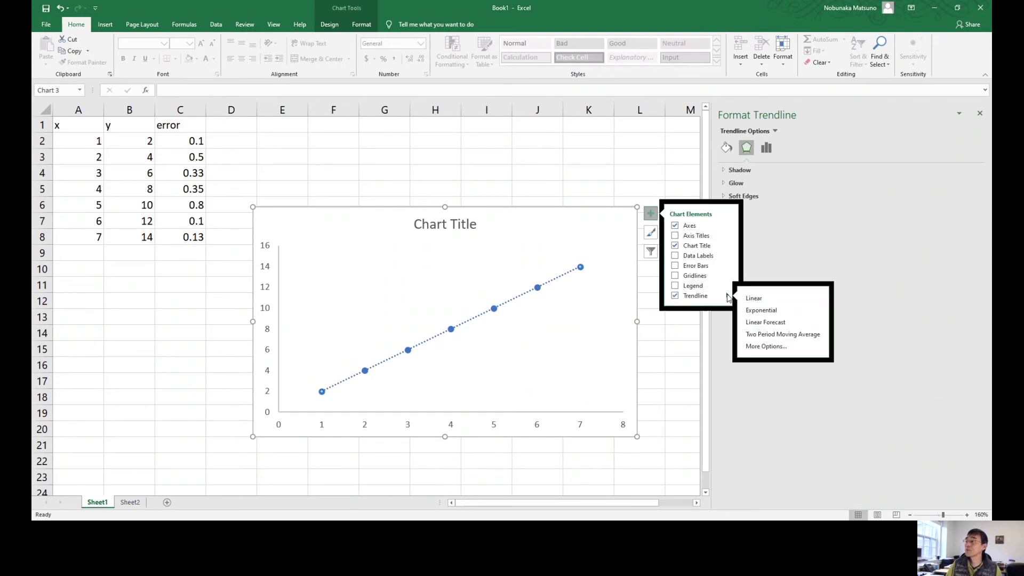
left_click(771, 347)
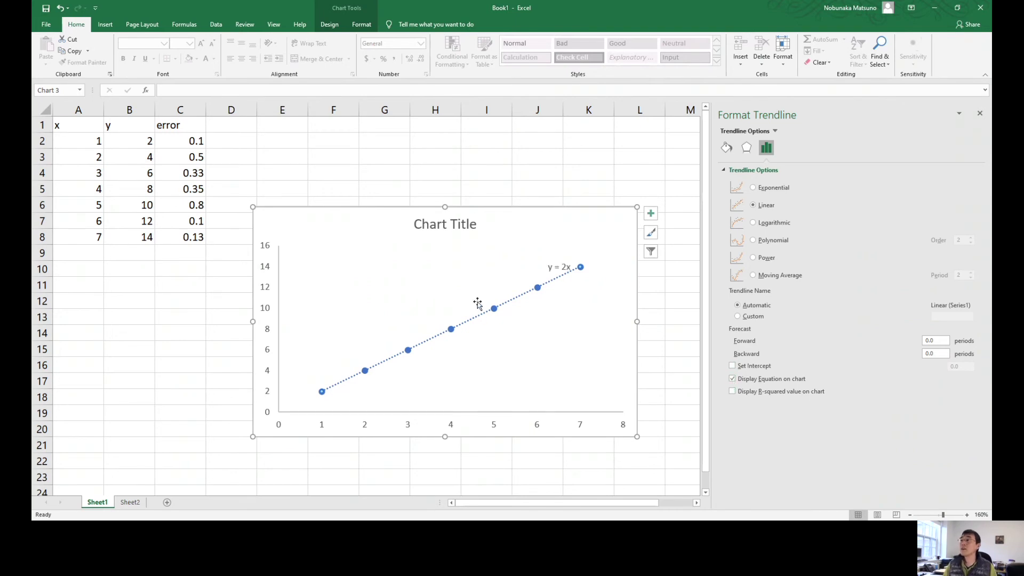
left_click(559, 269)
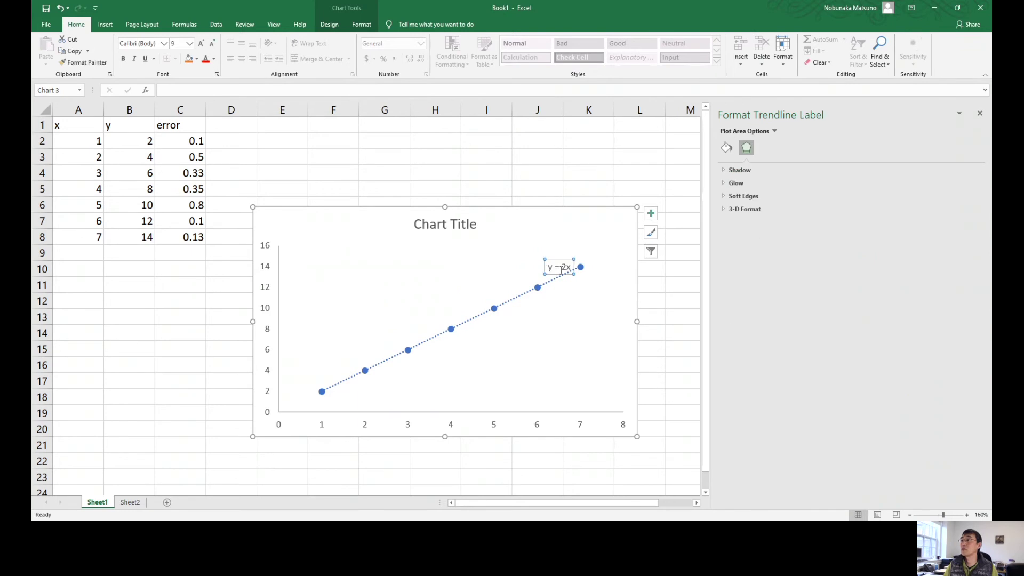
left_click_drag(554, 259, 422, 225)
- Replace the chart title text with "deom plot"
left_click(474, 227)
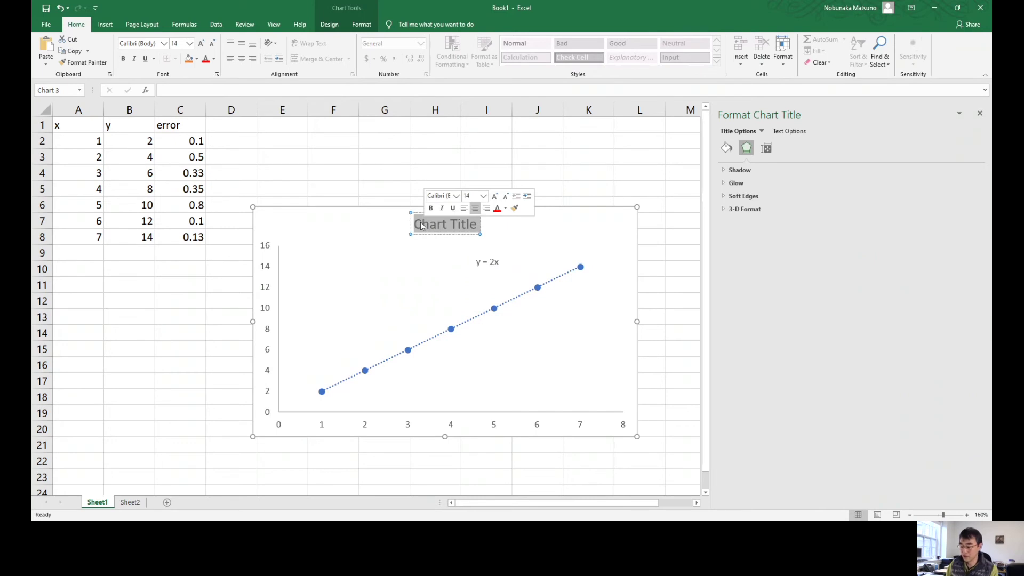
type("do")
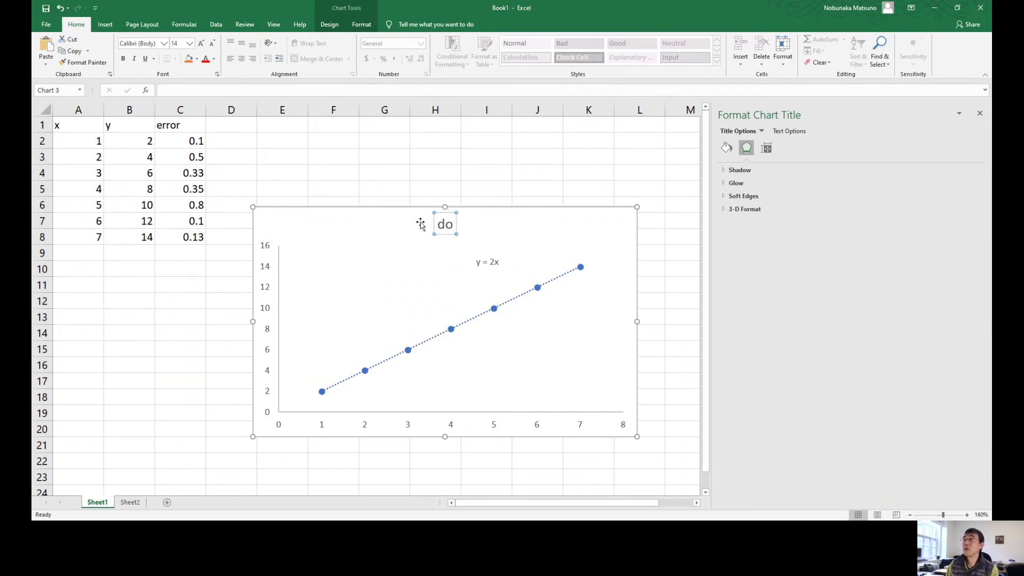
key("BackSpace")
type("demo pl")
key("BackSpace")
key("BackSpace")
key("BackSpace")
key("BackSpace")
key("BackSpace")
key("BackSpace")
key("BackSpace")
type("eomo")
key("BackSpace")
type("plot")
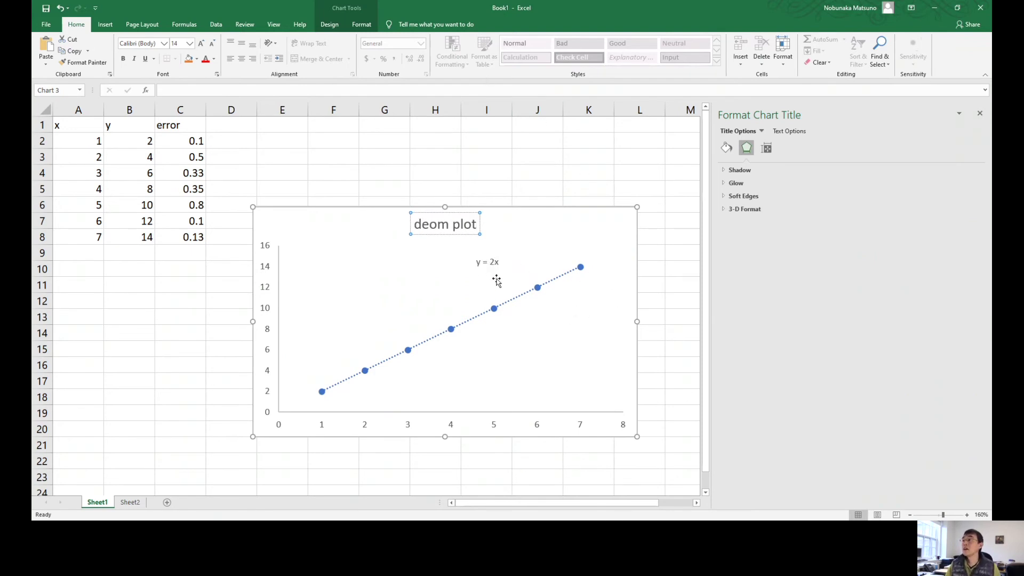
- Display the trendline's R-squared value on the chart together with its equation
left_click(562, 279)
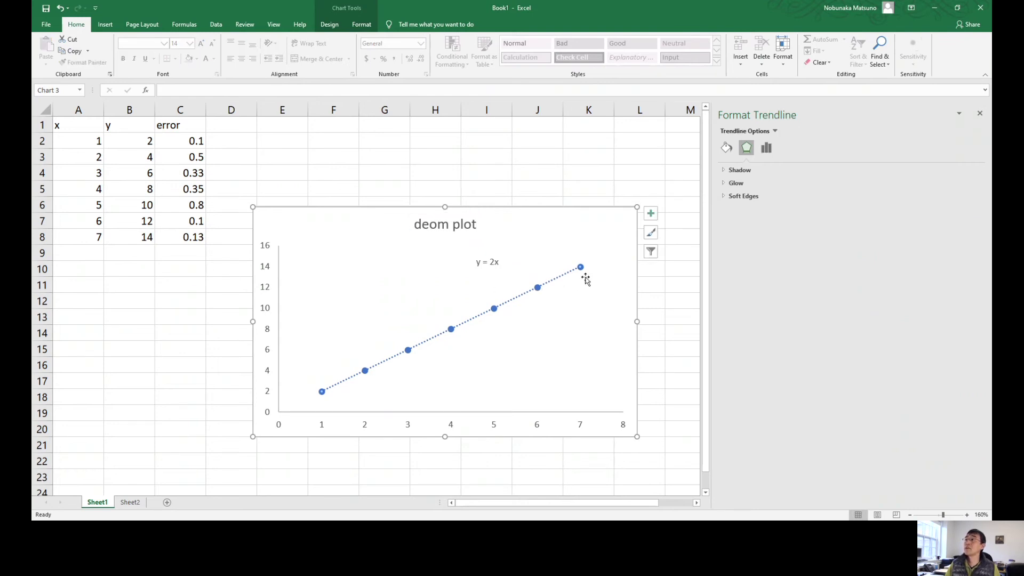
left_click(585, 380)
left_click(491, 306)
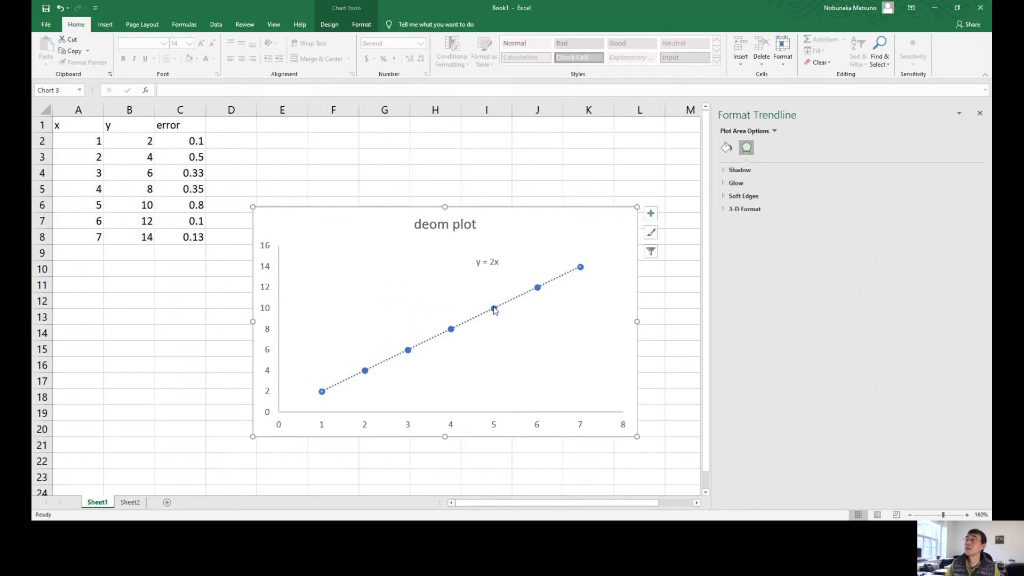
left_click(651, 214)
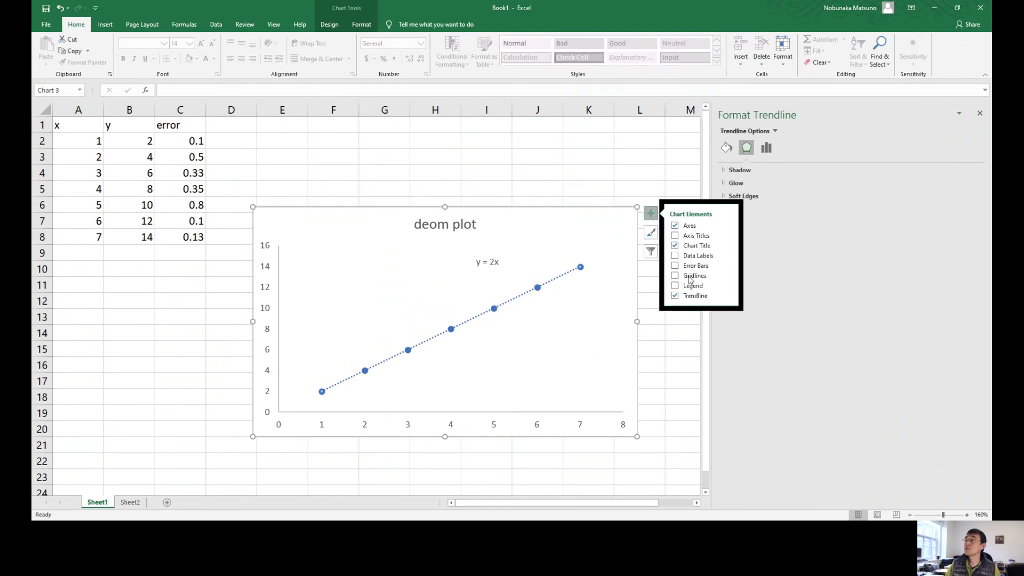
left_click(728, 296)
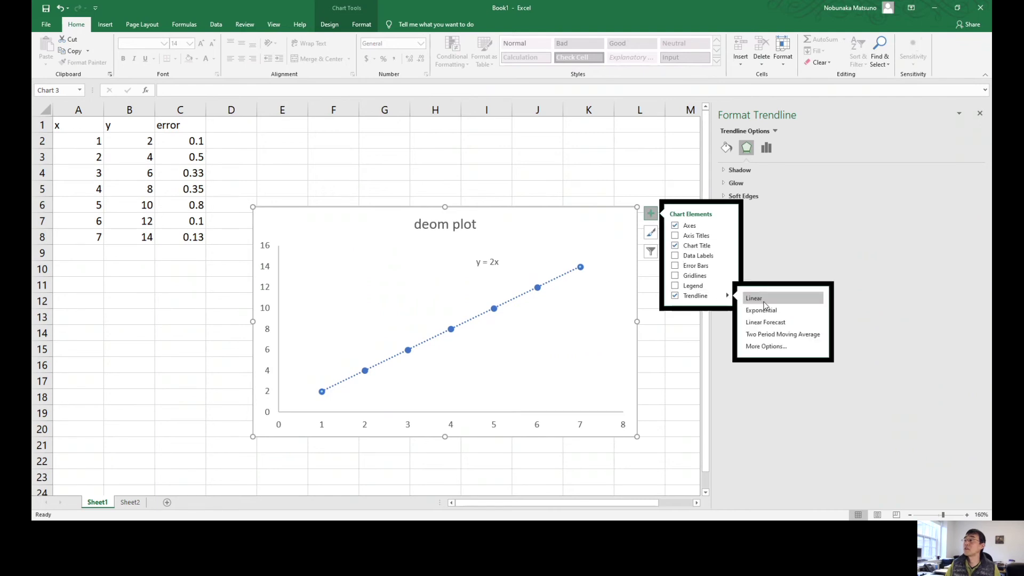
left_click(767, 347)
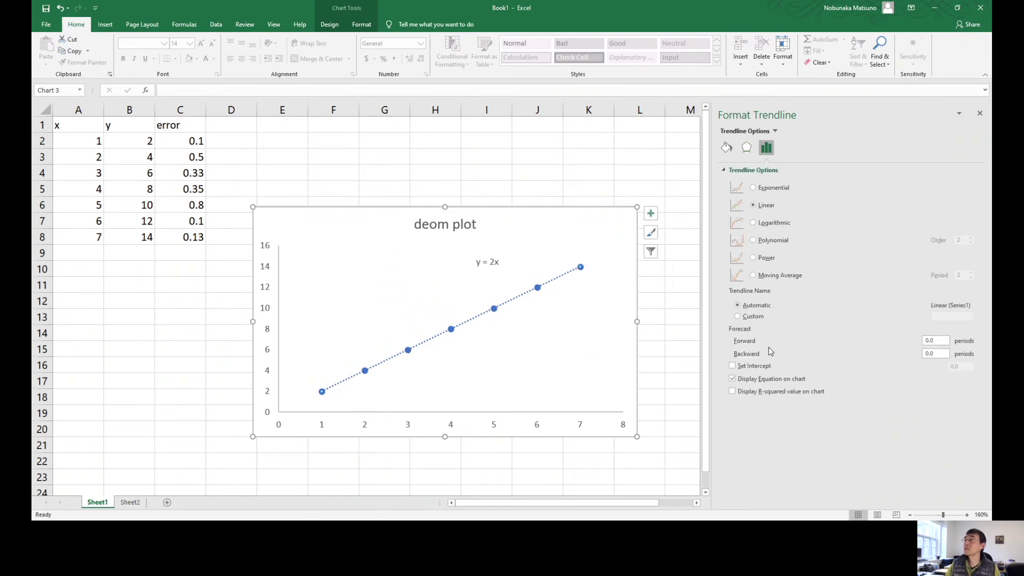
left_click(732, 393)
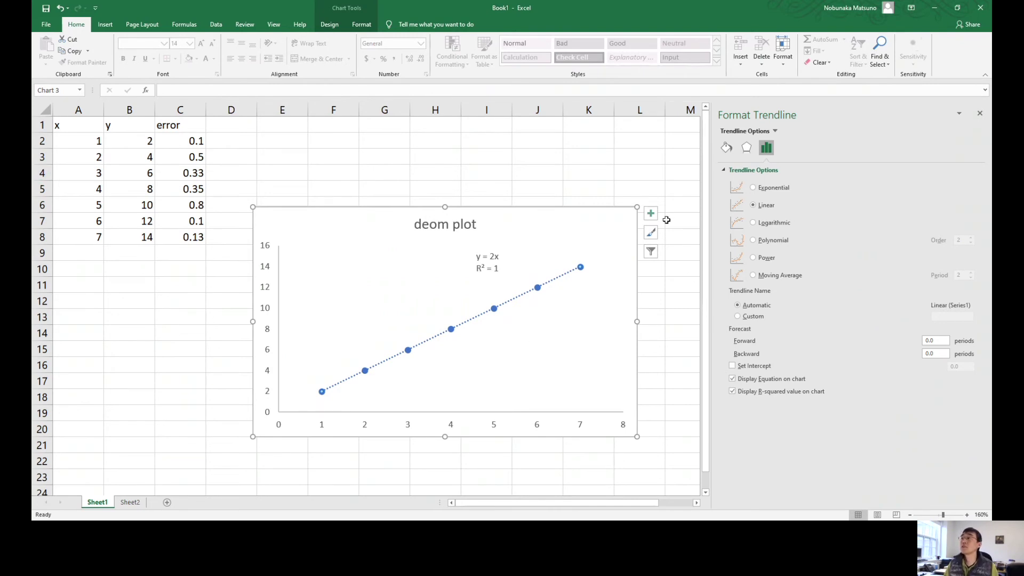
- Add horizontal and vertical error bars to the data points in the chart
left_click(650, 214)
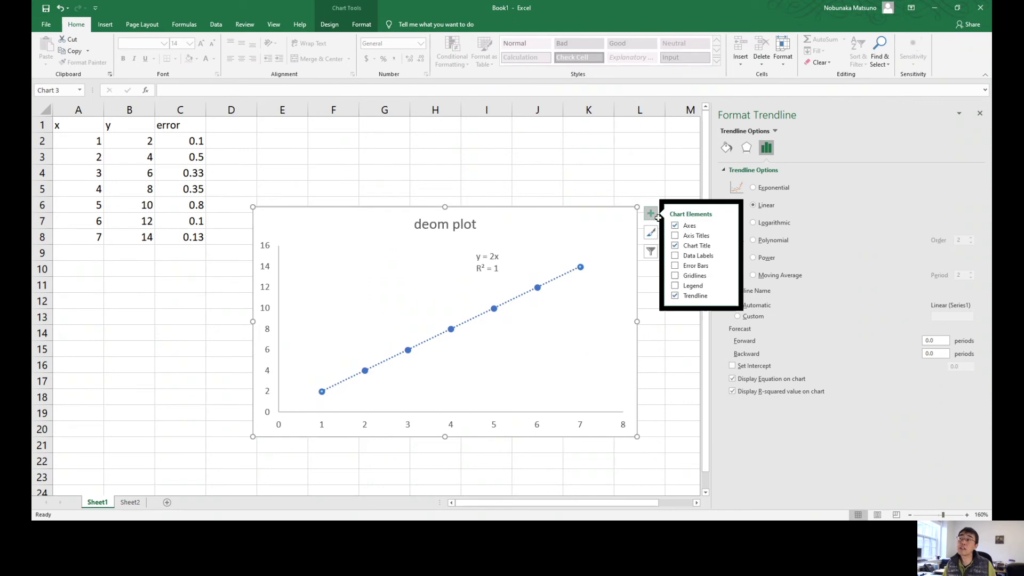
left_click(675, 266)
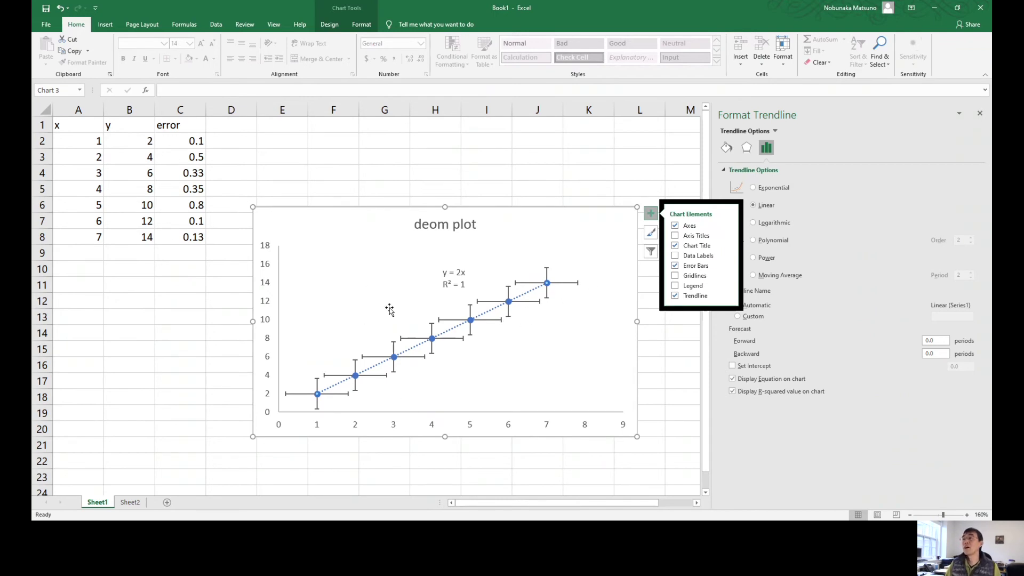
left_click(420, 339)
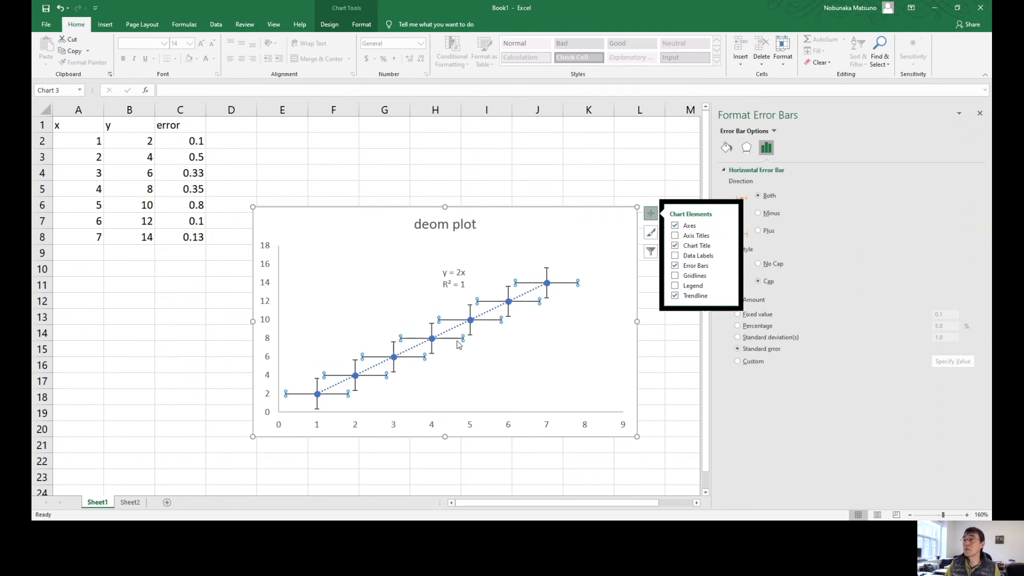
left_click(431, 324)
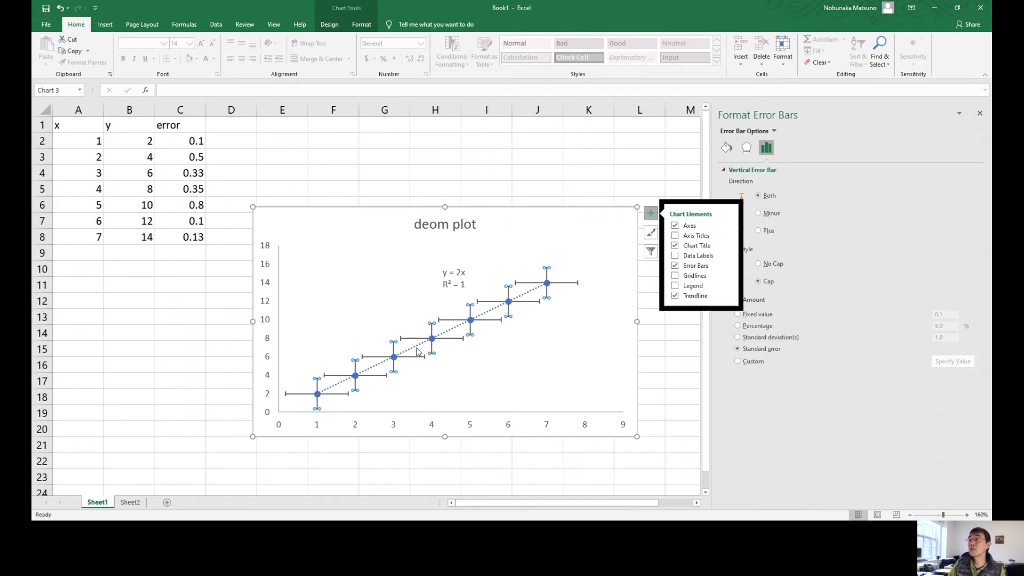
left_click(394, 363)
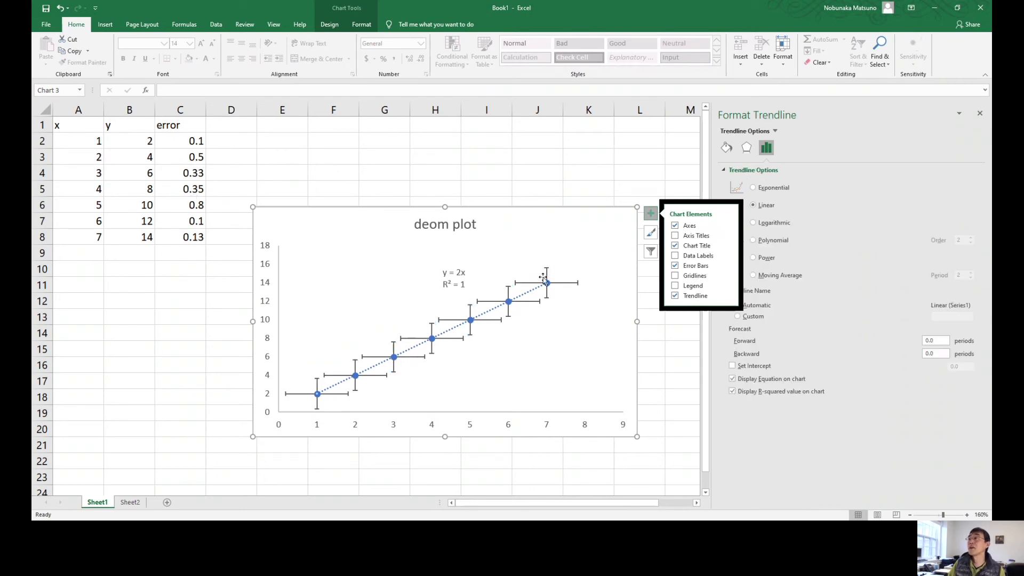
left_click(669, 168)
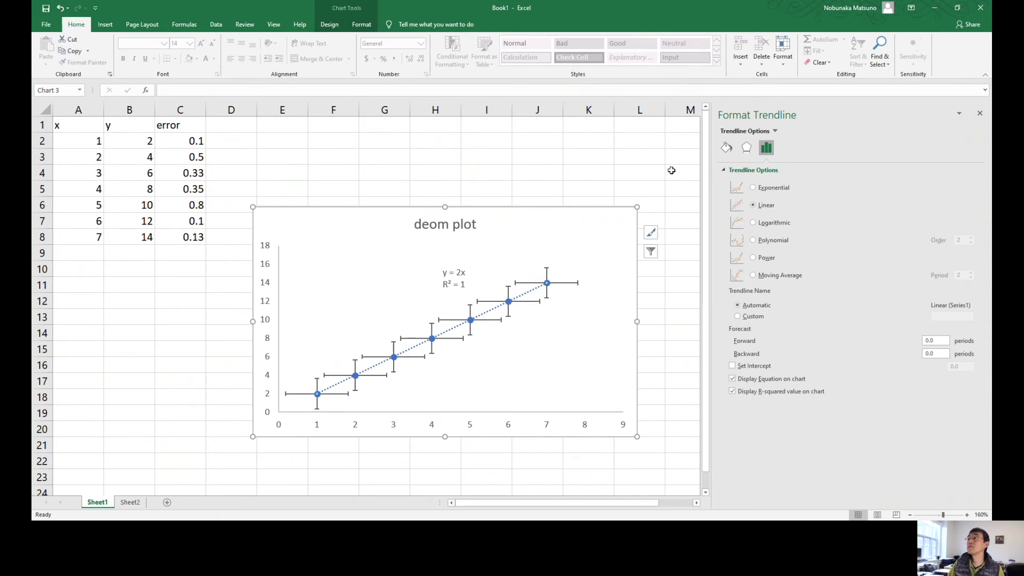
left_click(670, 168)
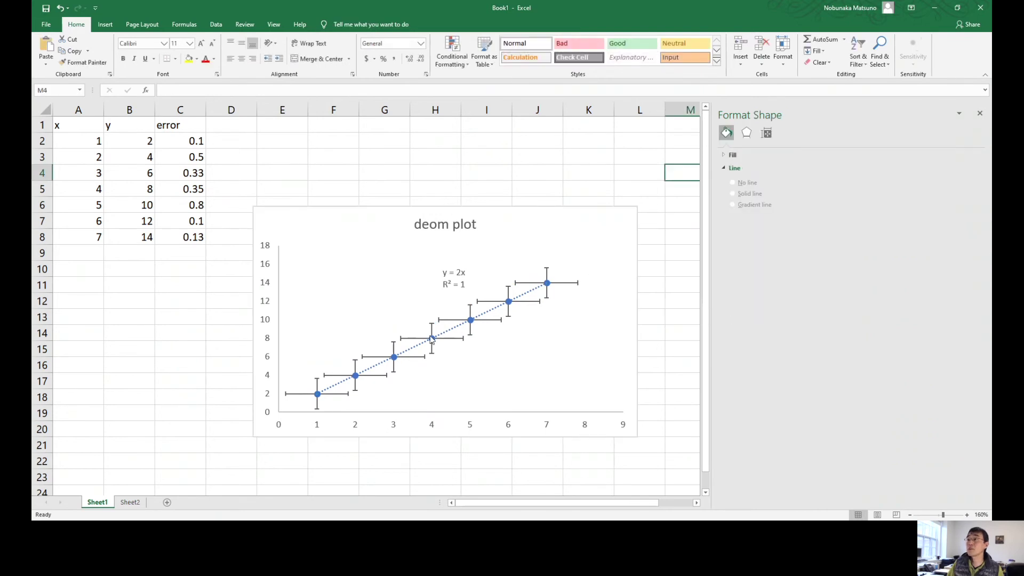
- Delete the horizontal error bars from the data series
left_click(433, 342)
left_click(546, 285)
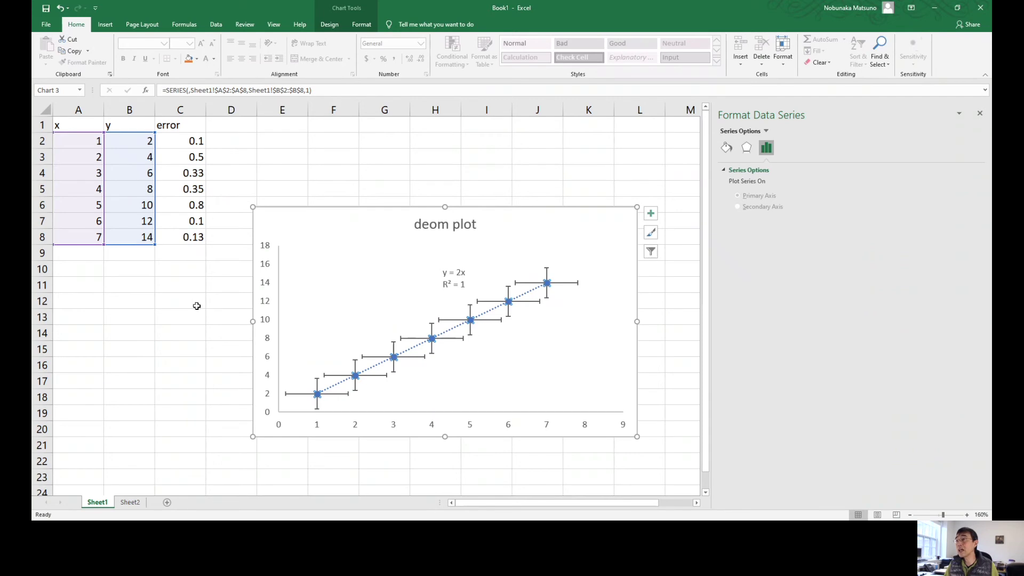
left_click(454, 320)
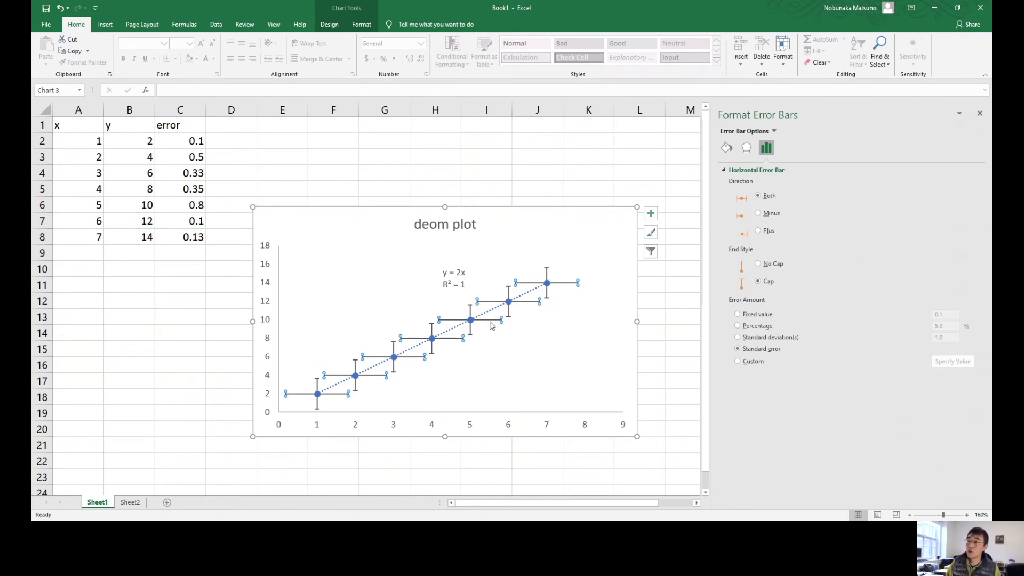
key("Delete")
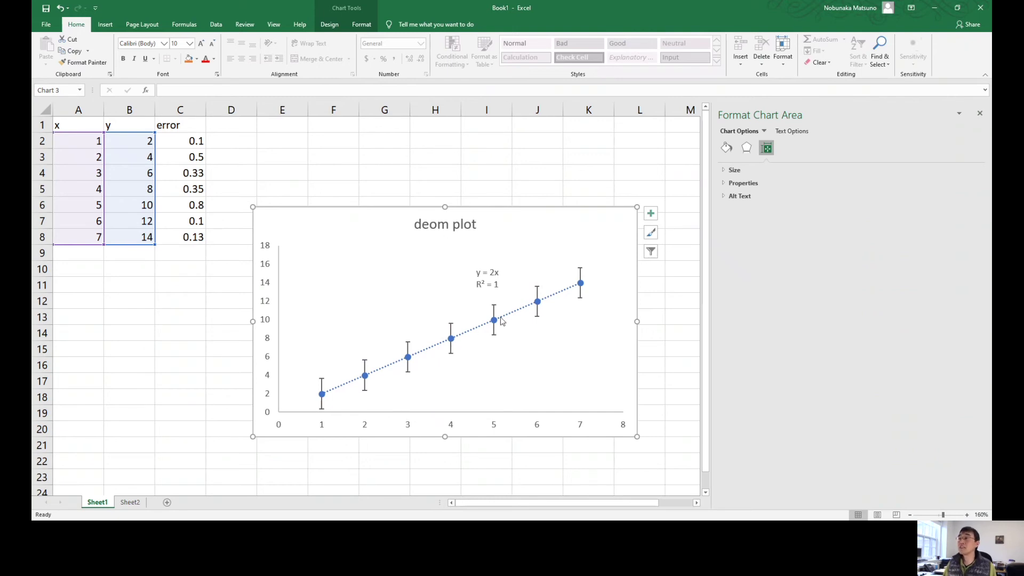
- Open the detailed formatting options for the chart's vertical error bars
left_click(651, 216)
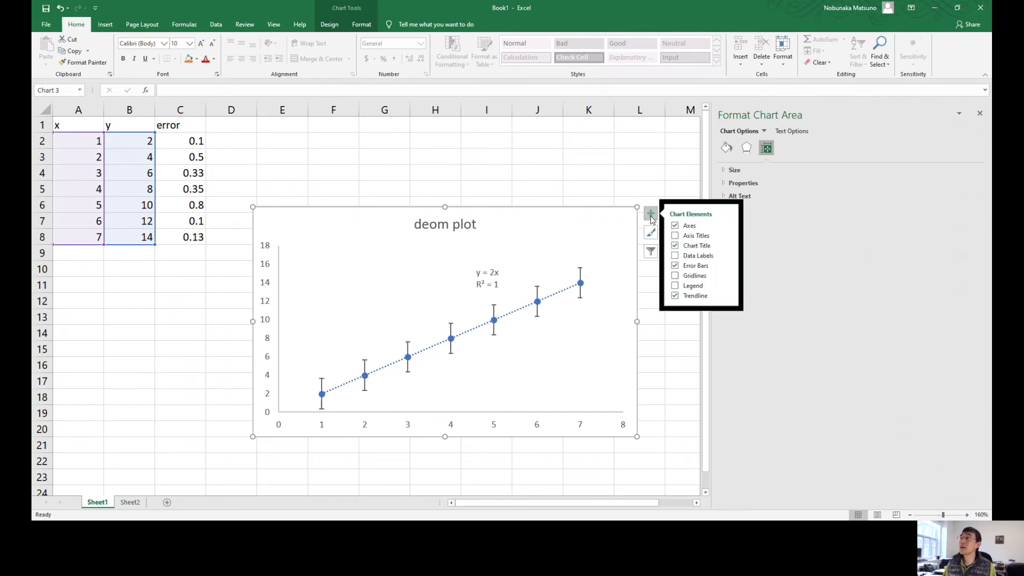
left_click(727, 266)
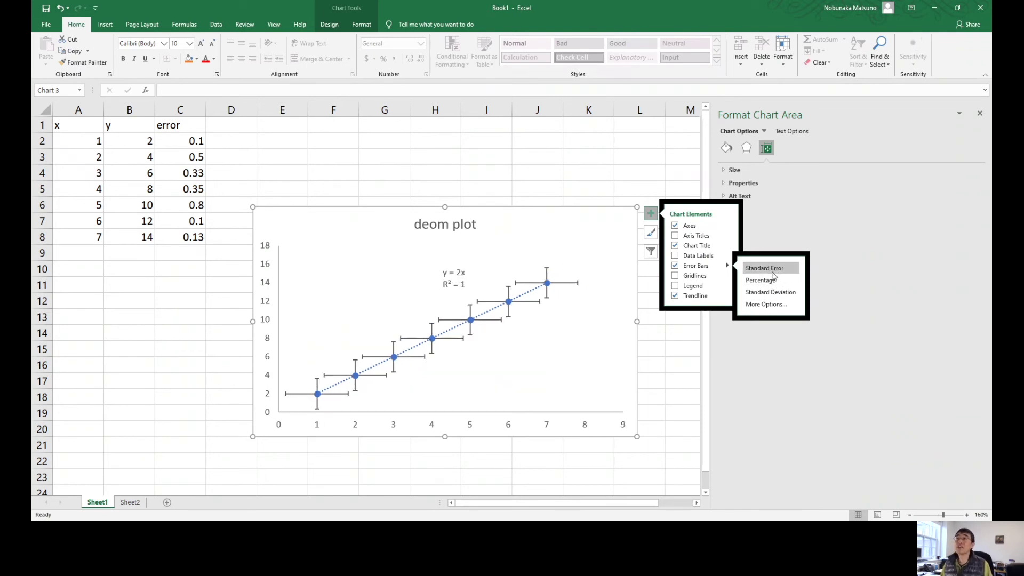
left_click(769, 305)
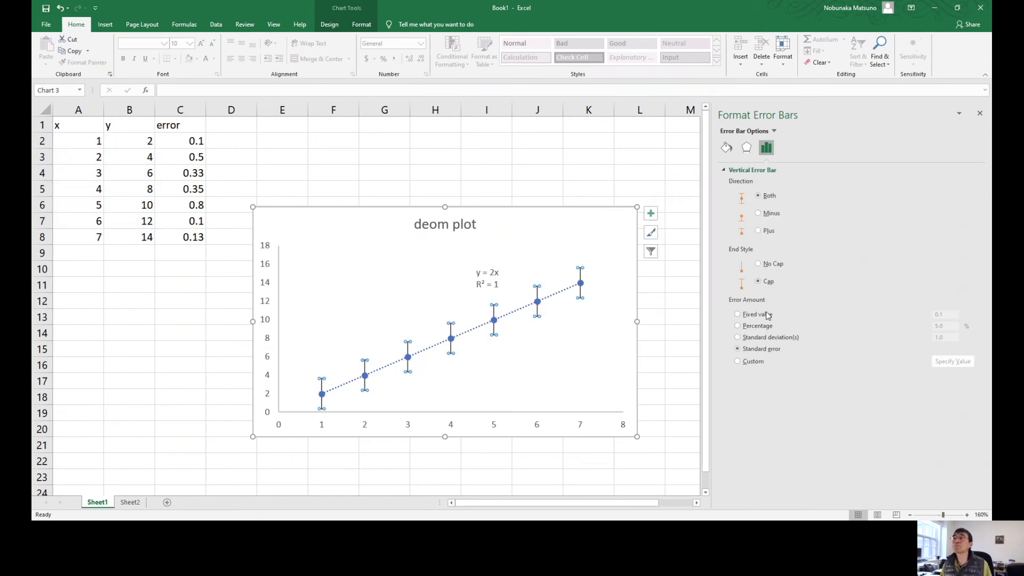
- Try the Minus direction and the No Cap end style on the vertical error bars, restoring Both and Cap
left_click(758, 213)
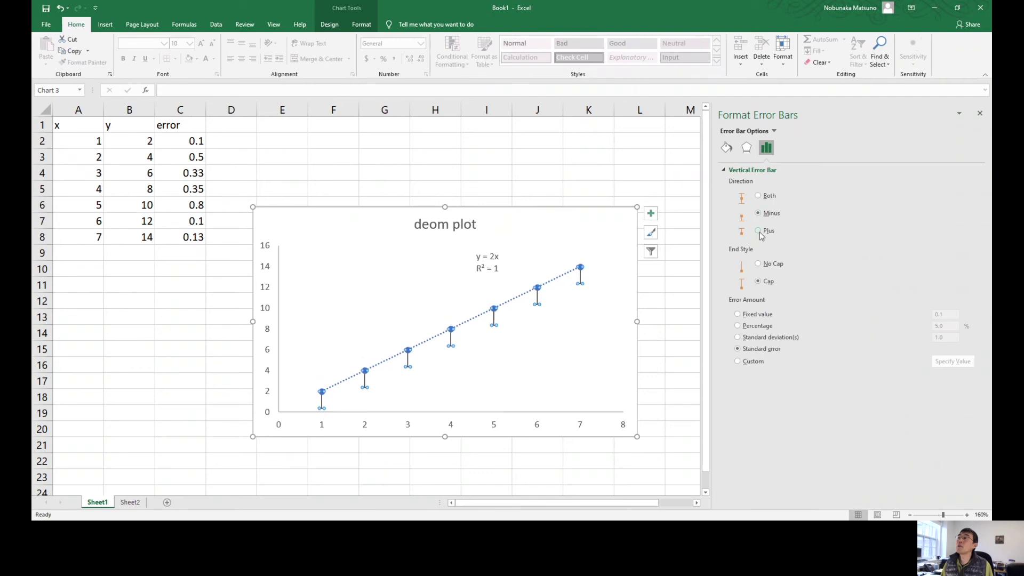
left_click(758, 196)
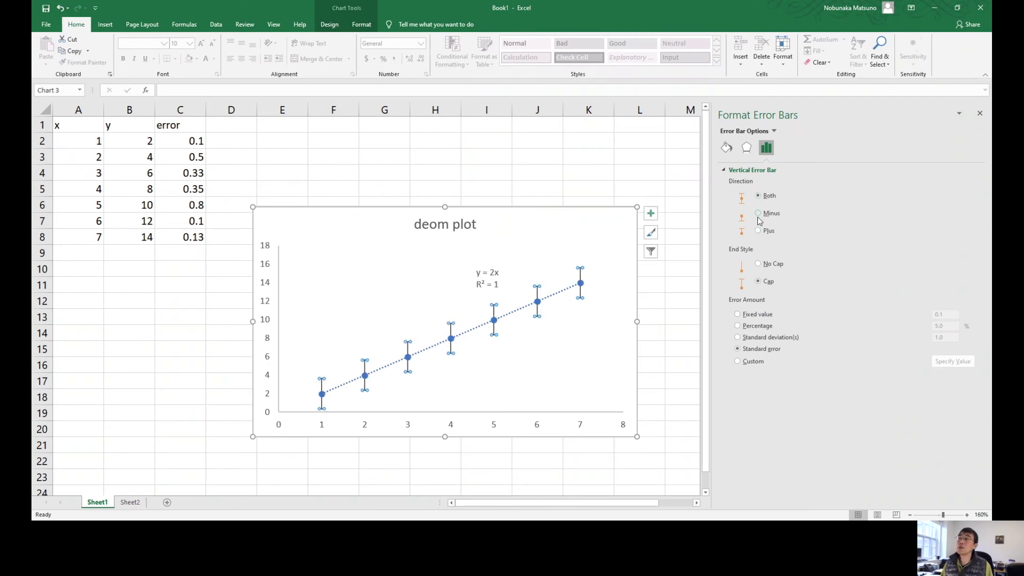
left_click(758, 265)
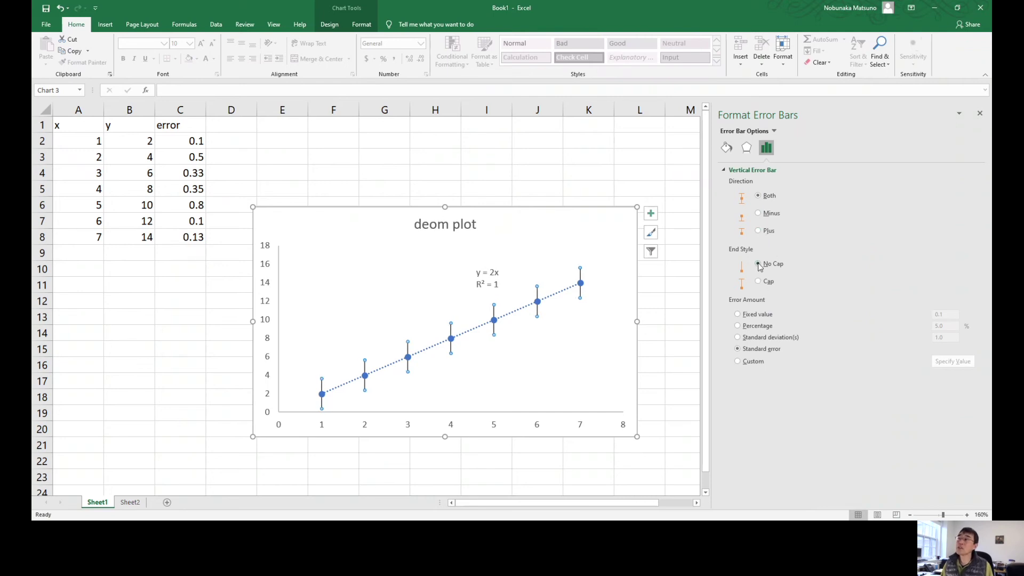
left_click(758, 282)
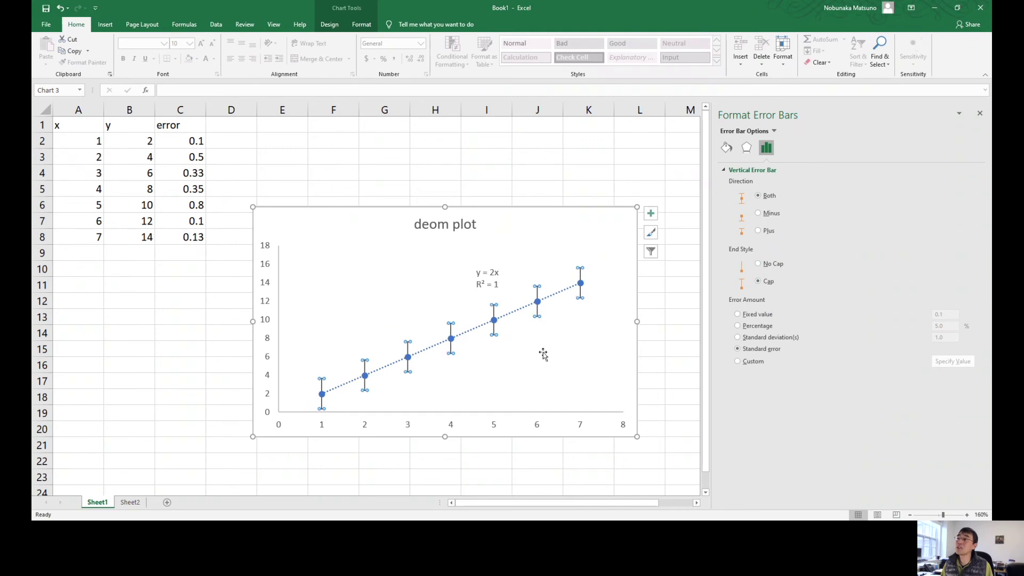
- Give the vertical error bars custom amounts, using C2:C8 for the positive and C2:C9 for the negative error values
left_click(737, 361)
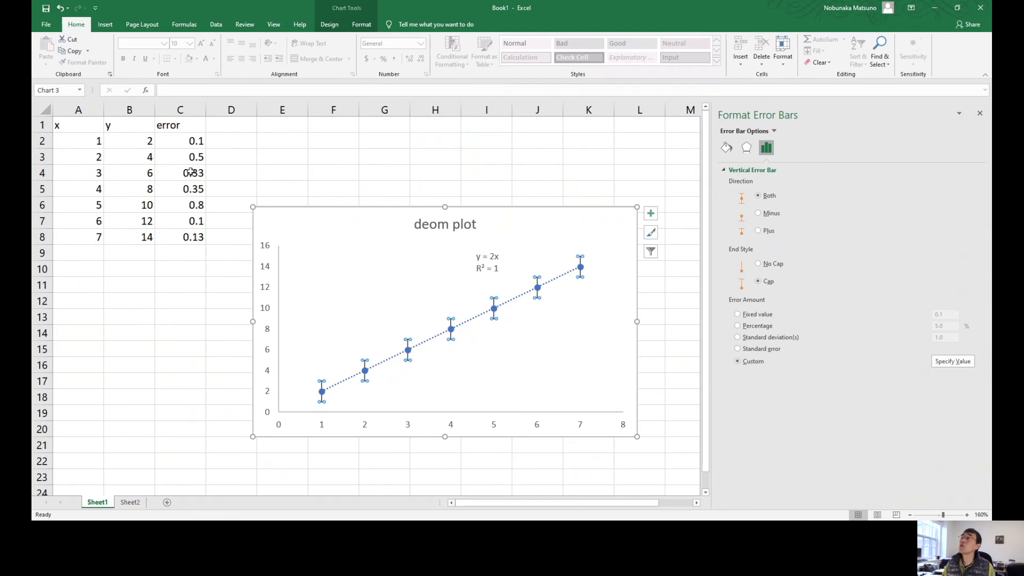
left_click(953, 362)
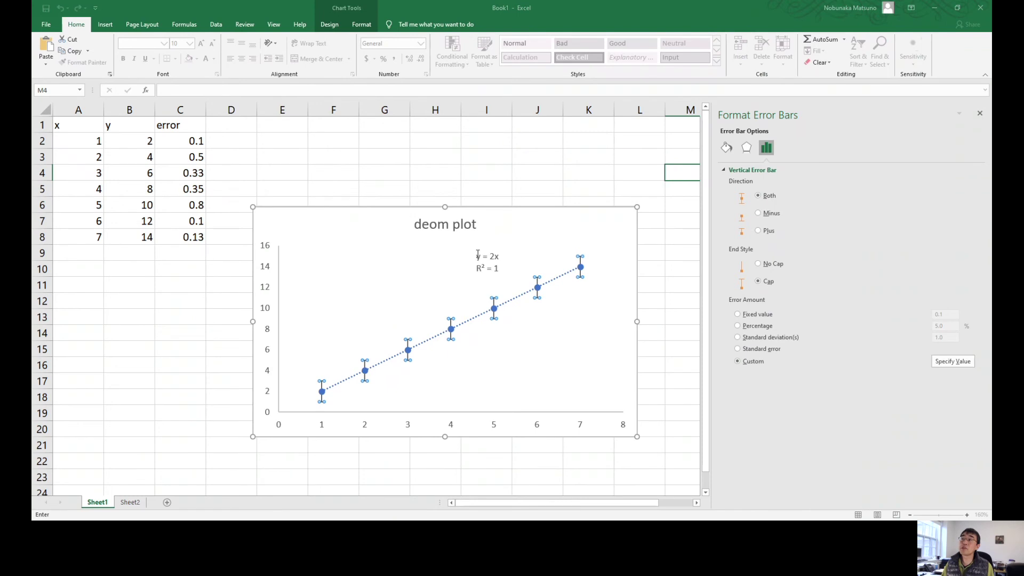
left_click_drag(170, 142, 201, 242)
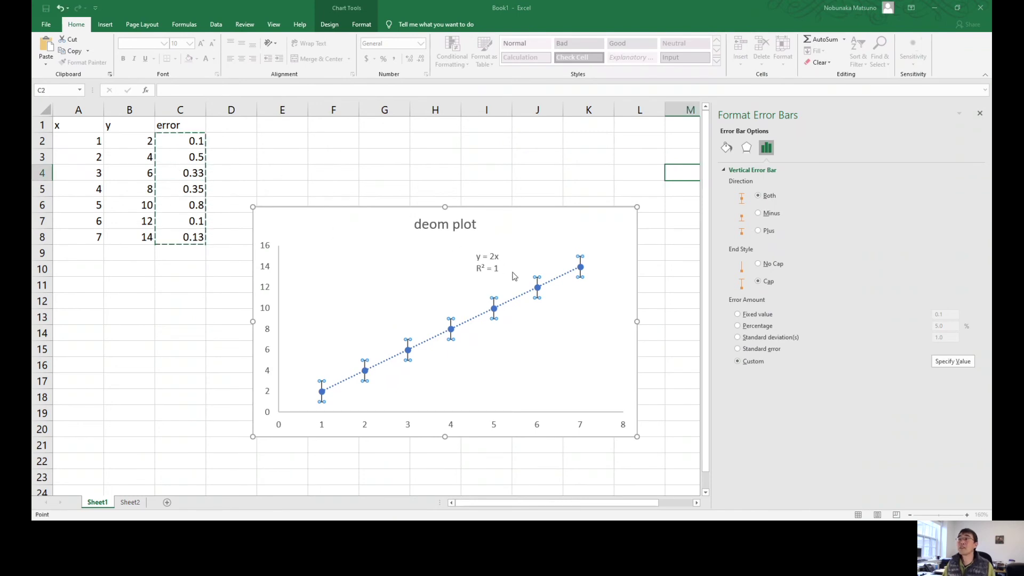
key("Tab")
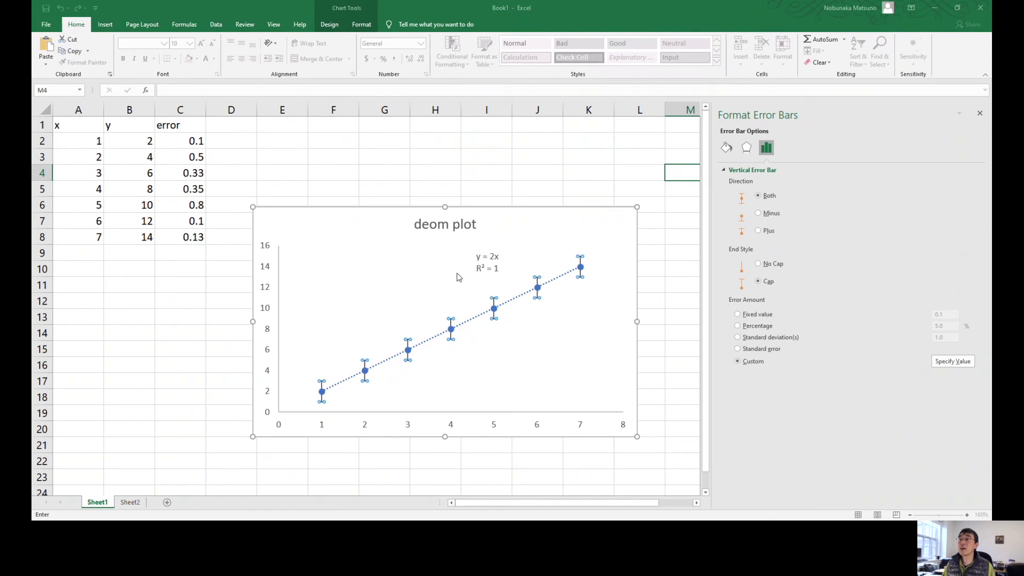
left_click_drag(169, 139, 190, 254)
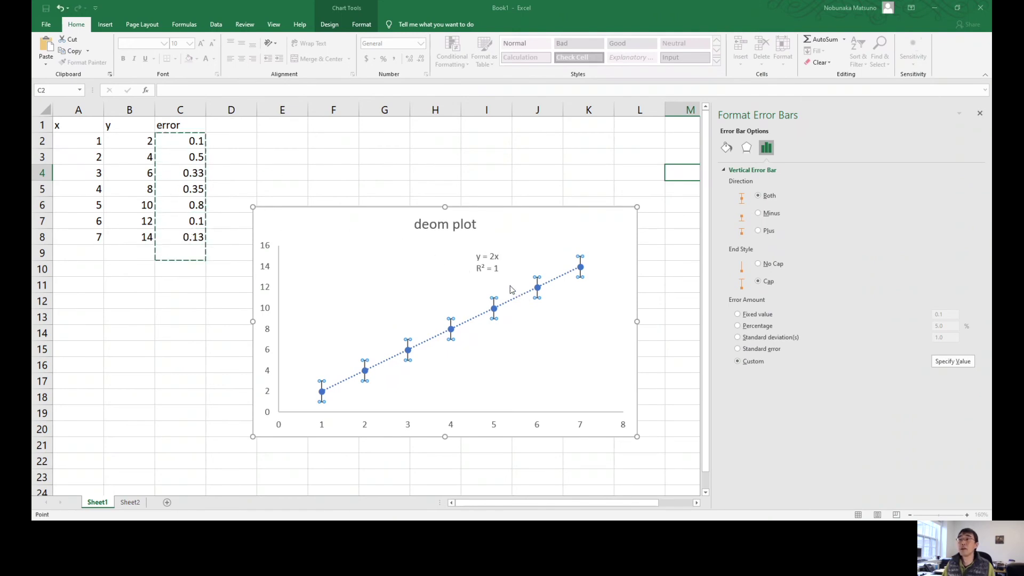
key("Return")
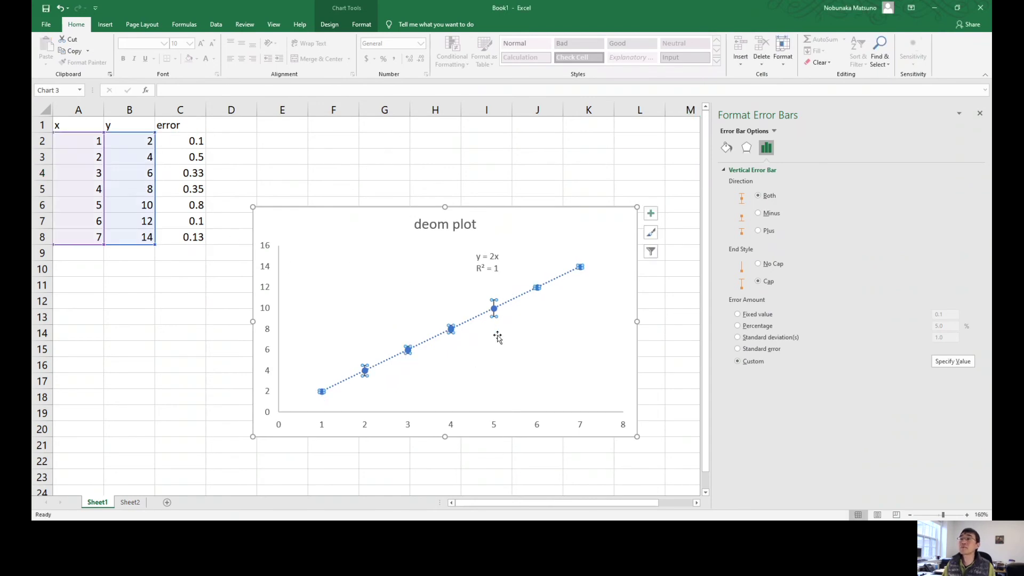
- Correct the custom negative error value range of the vertical error bars to C2:C8
left_click(494, 320)
left_click(495, 318)
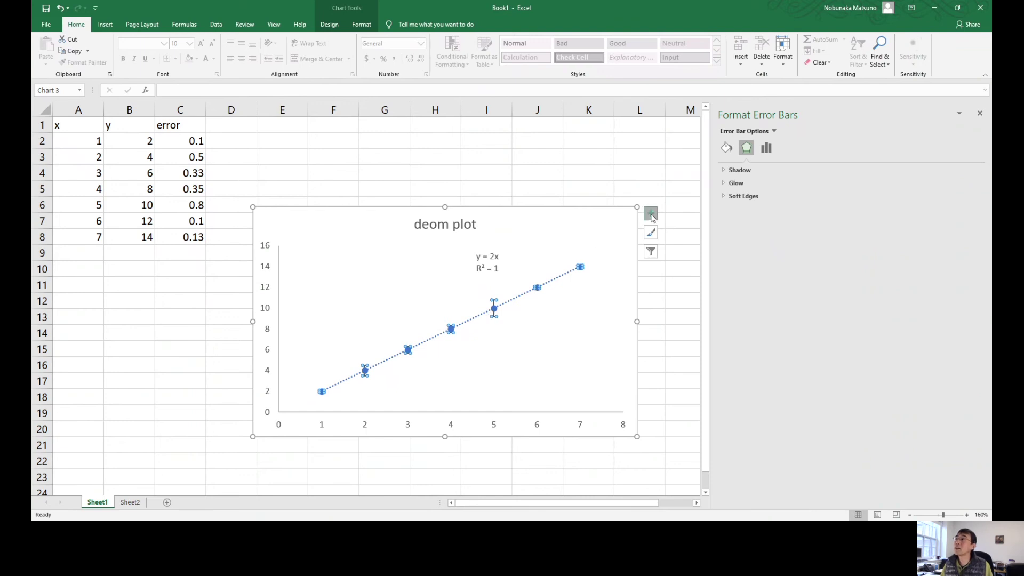
left_click(650, 214)
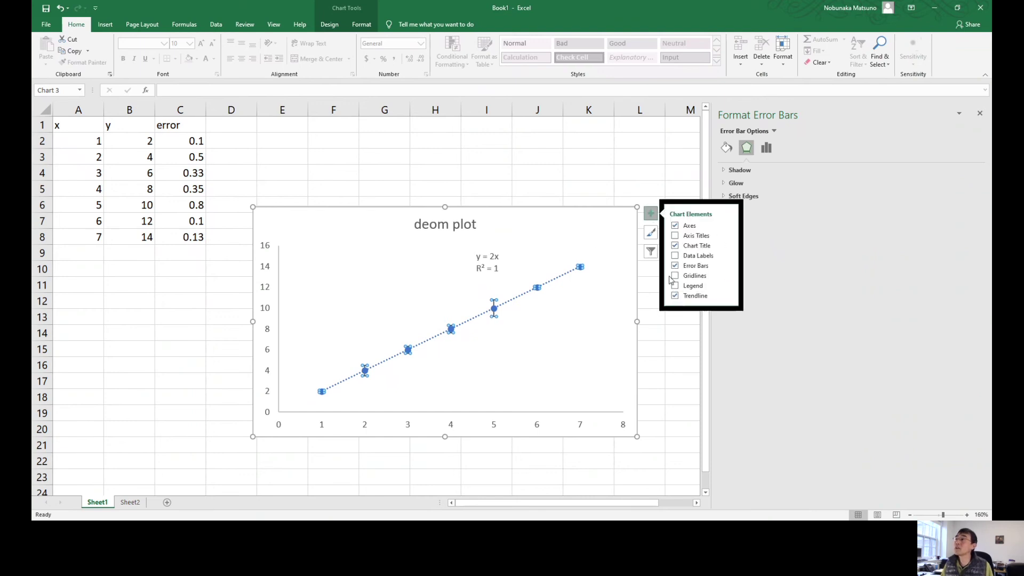
left_click(729, 267)
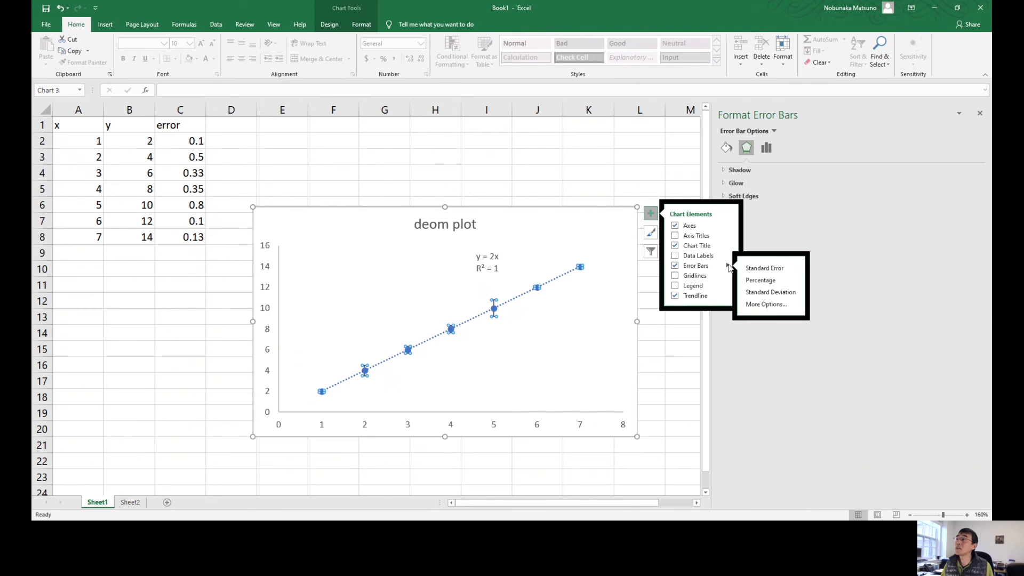
left_click(773, 304)
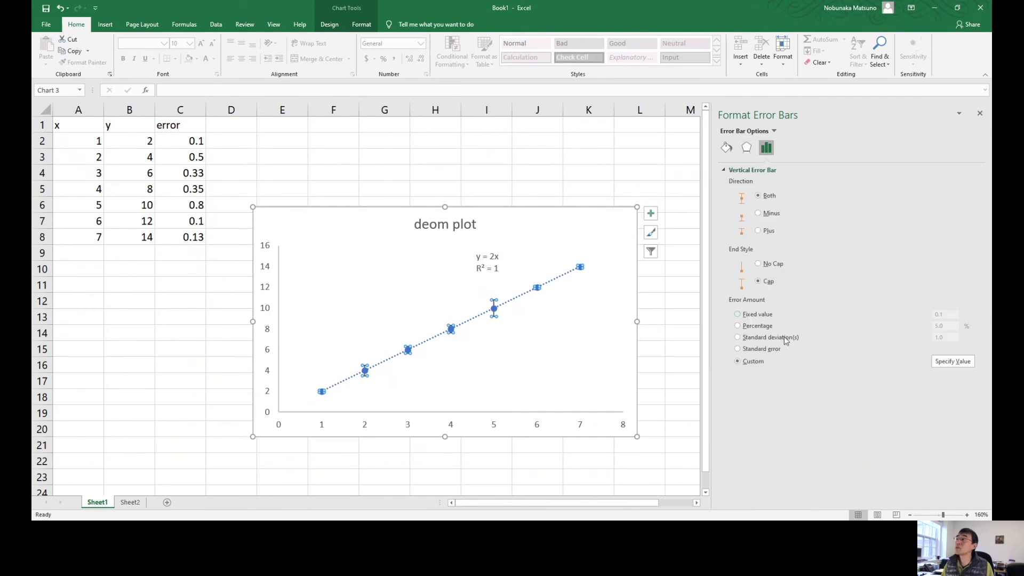
left_click(951, 365)
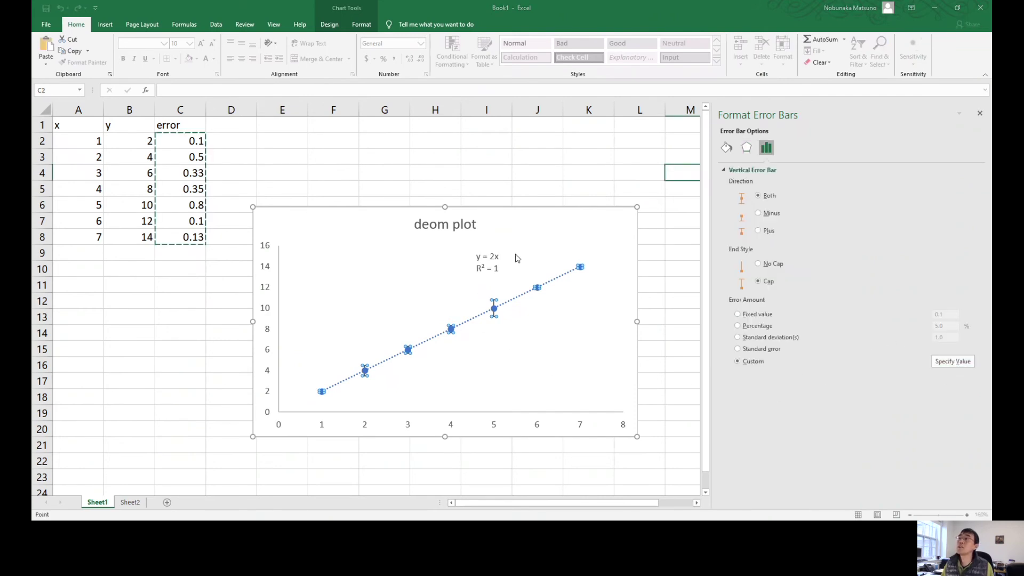
left_click(493, 274)
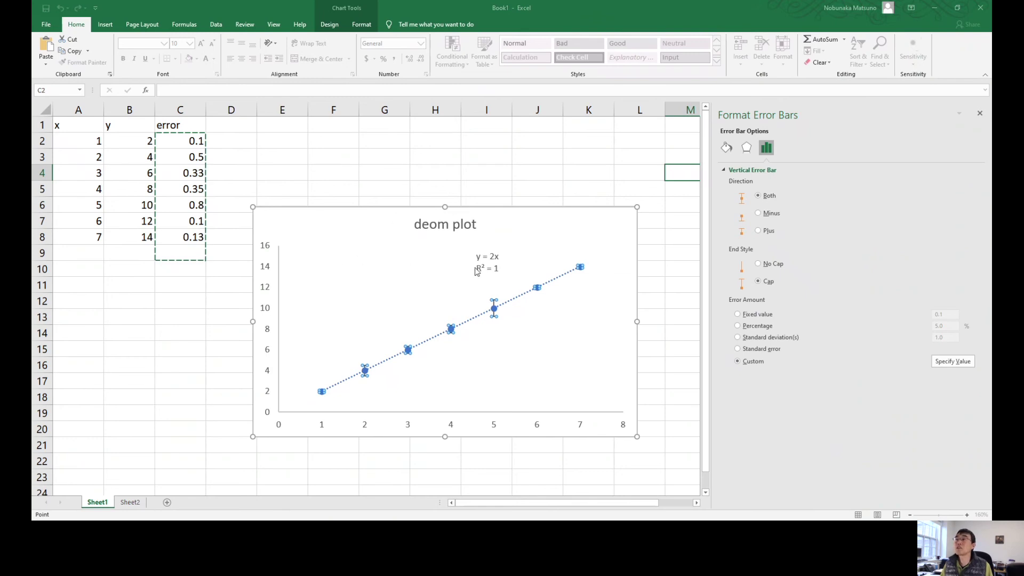
key("Return")
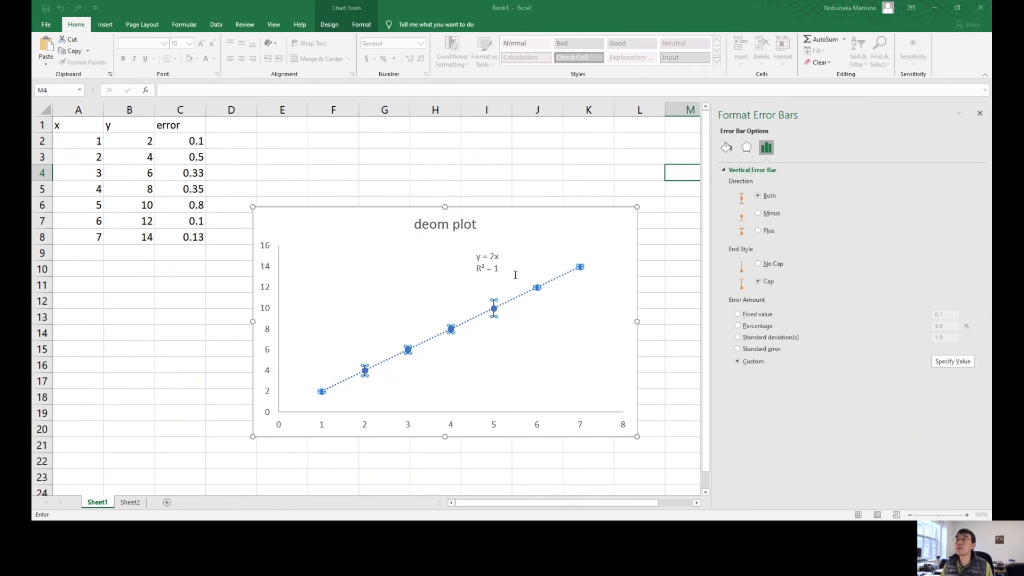
left_click_drag(177, 143, 207, 236)
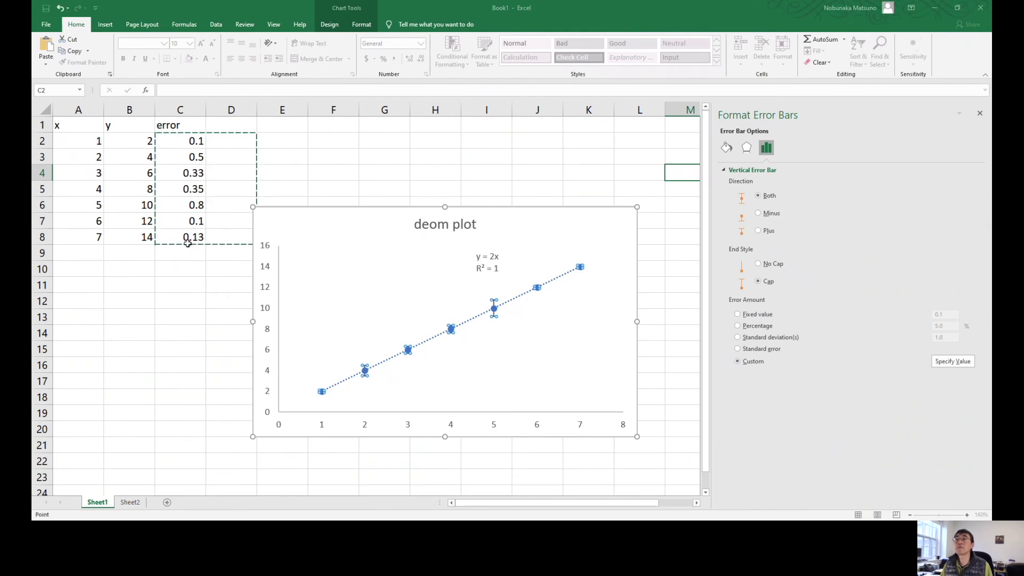
left_click_drag(169, 145, 193, 239)
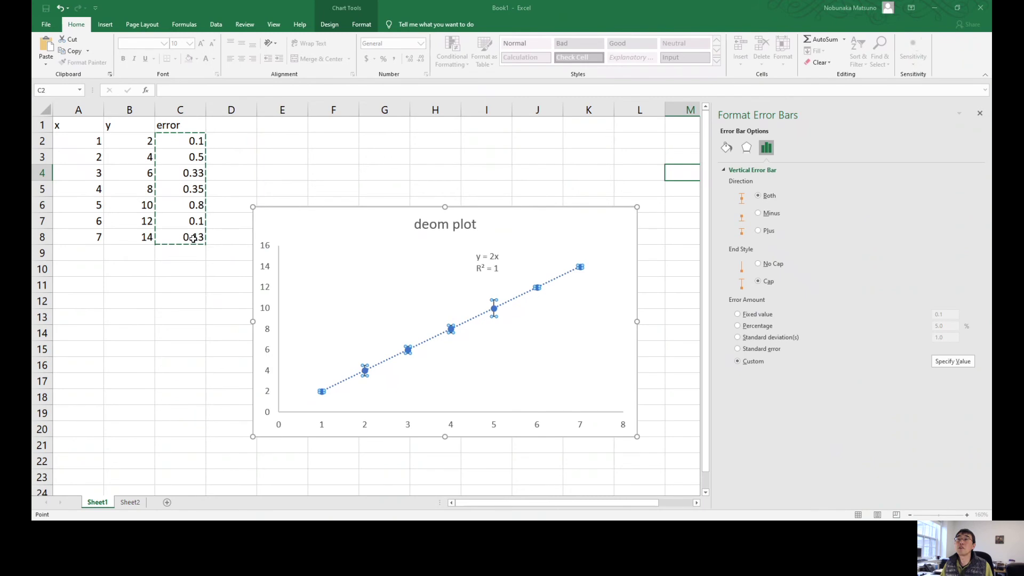
left_click(500, 290)
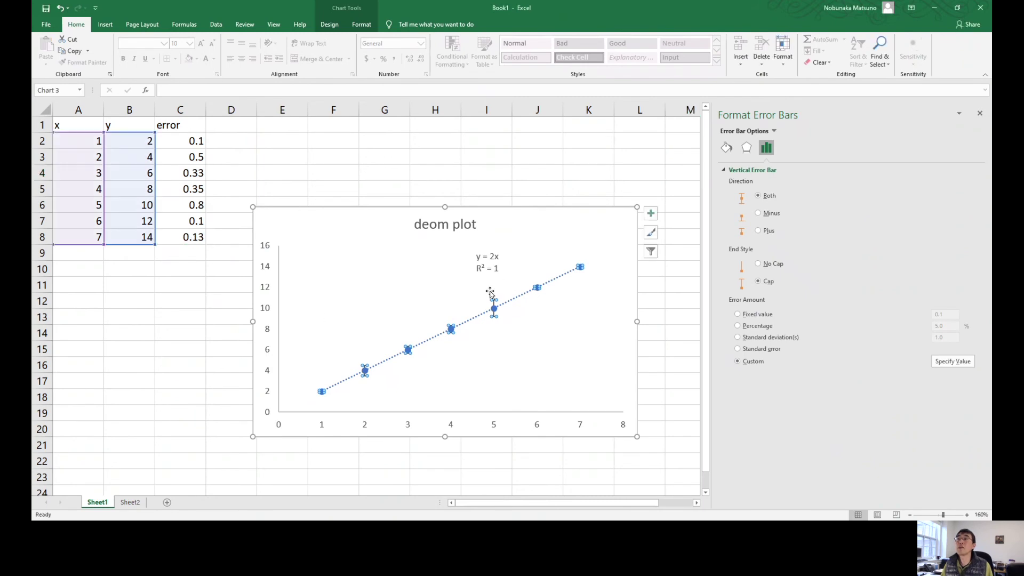
left_click(156, 304)
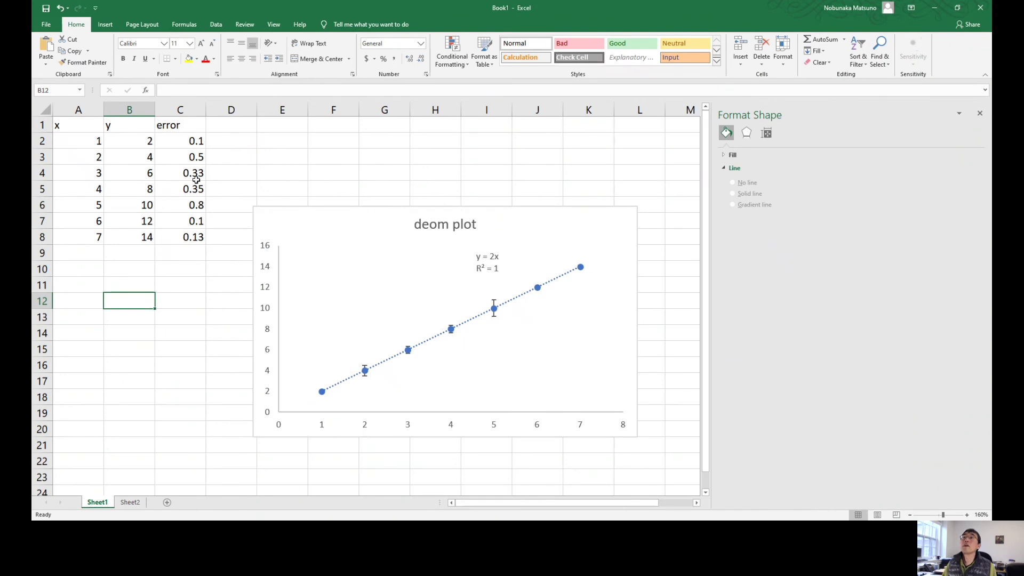
- Change the error values in the table to 1 in C3 and 0.1 in C6
left_click(192, 160)
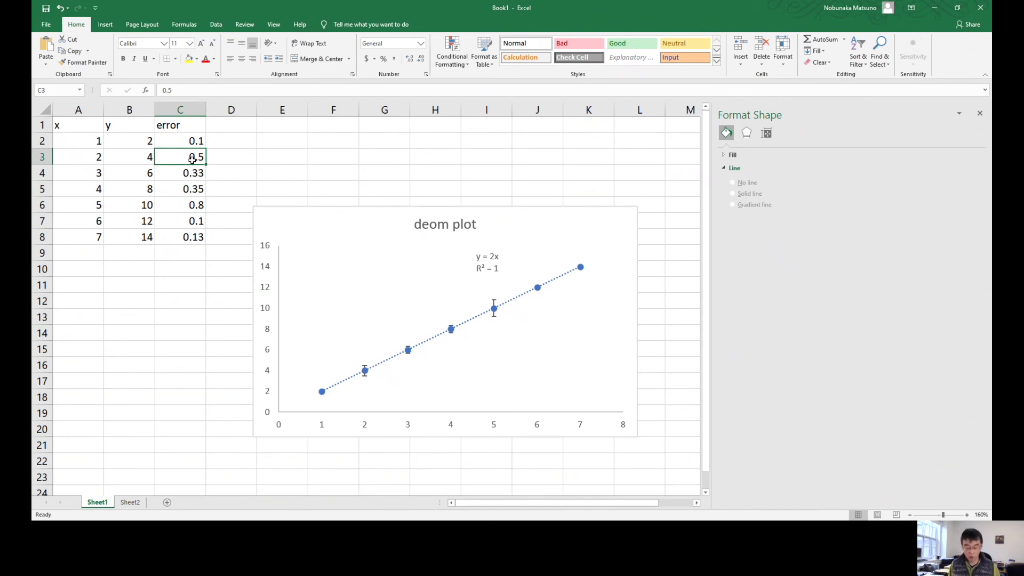
type("1")
key("Return")
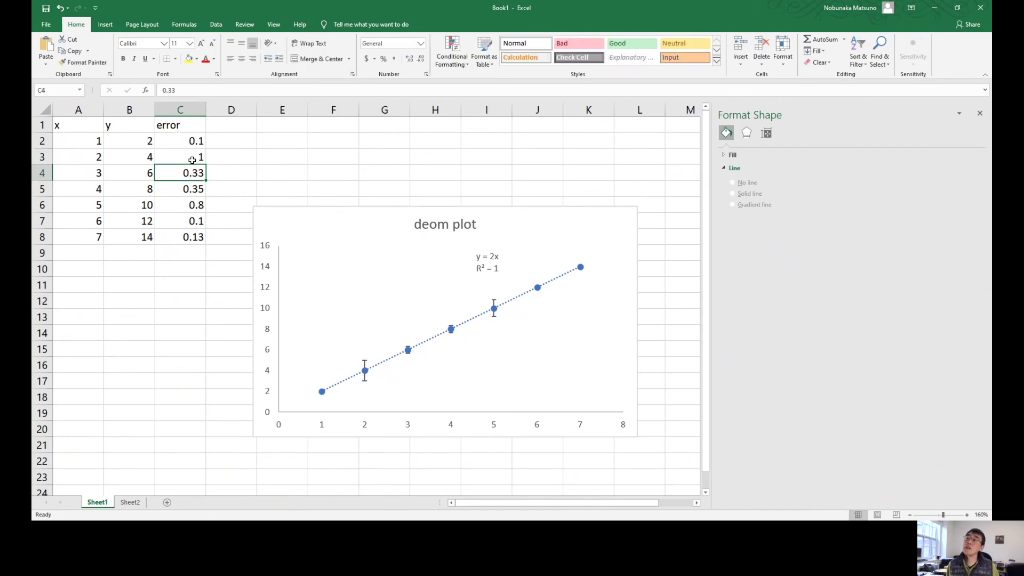
key("Down")
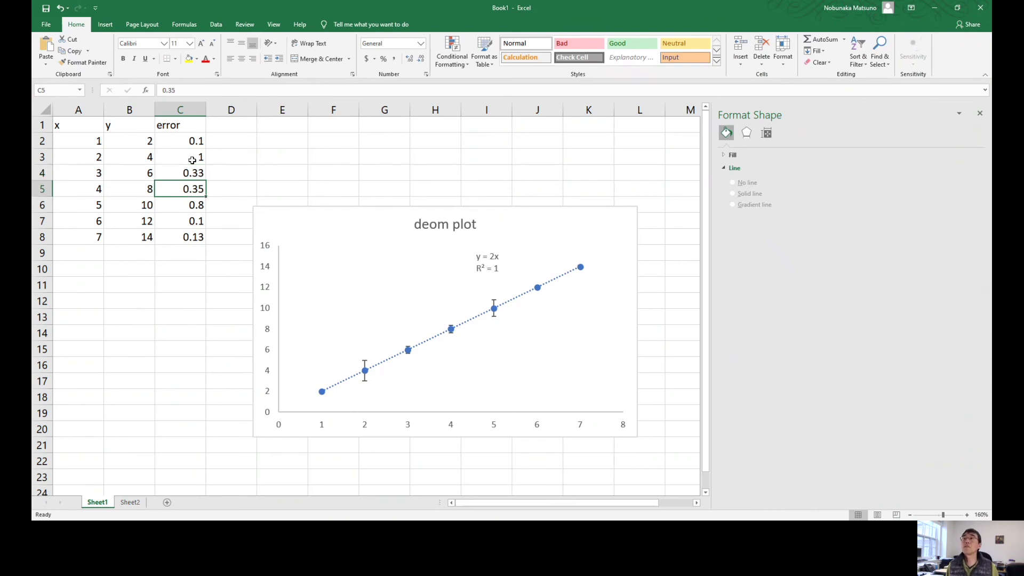
key("Down")
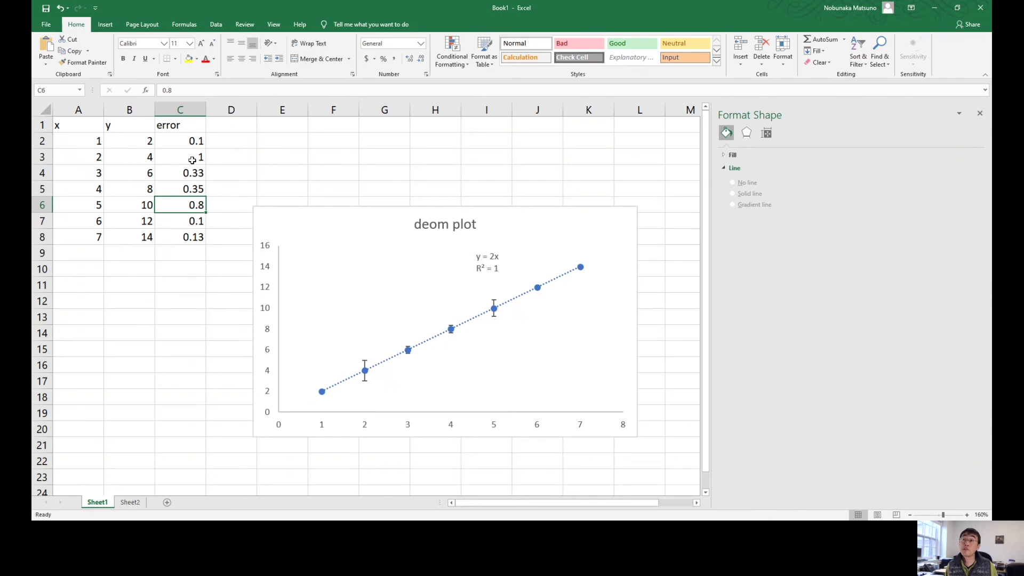
type("0.1")
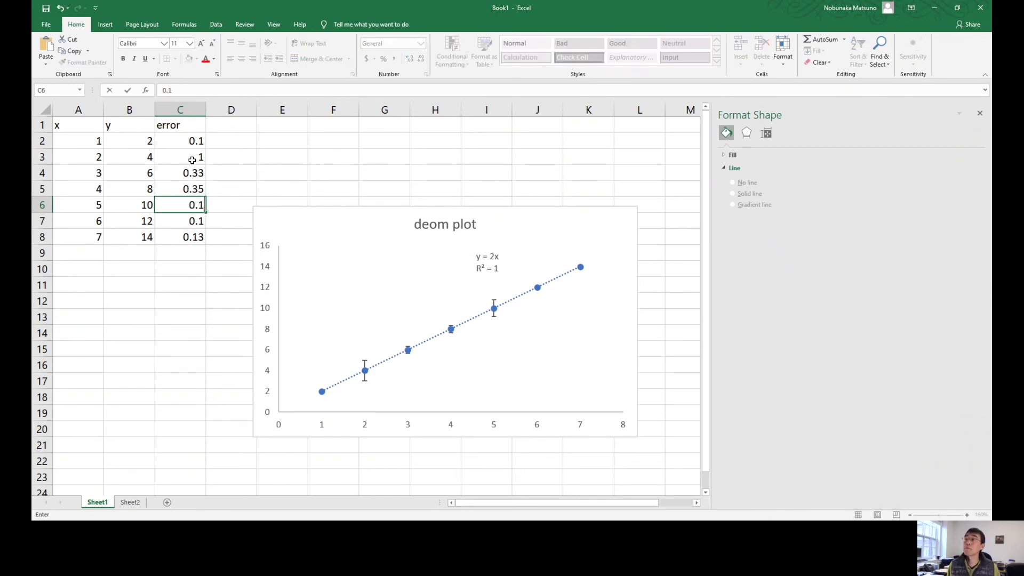
key("Return")
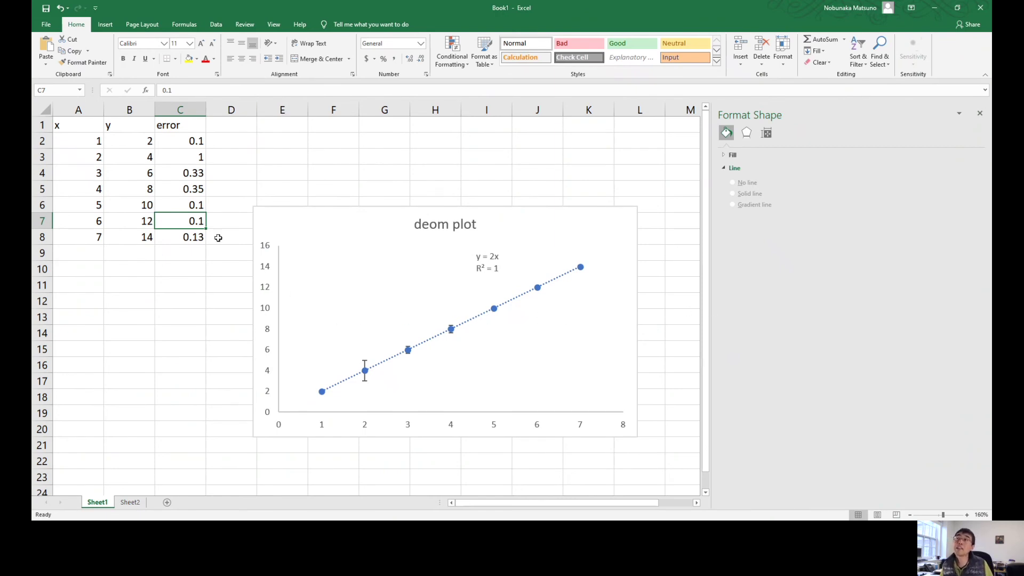
left_click(267, 312)
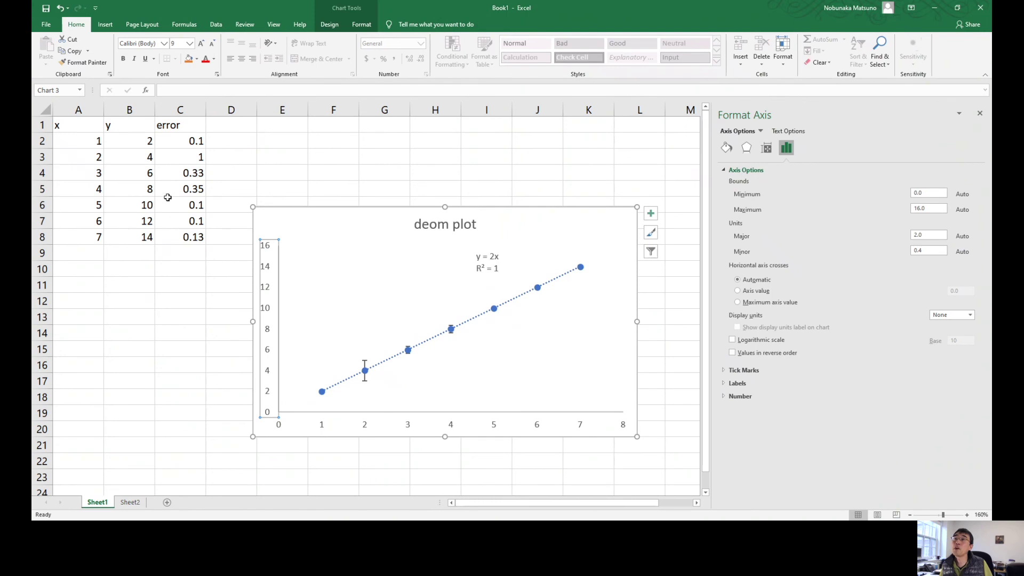
left_click_drag(170, 201, 179, 222)
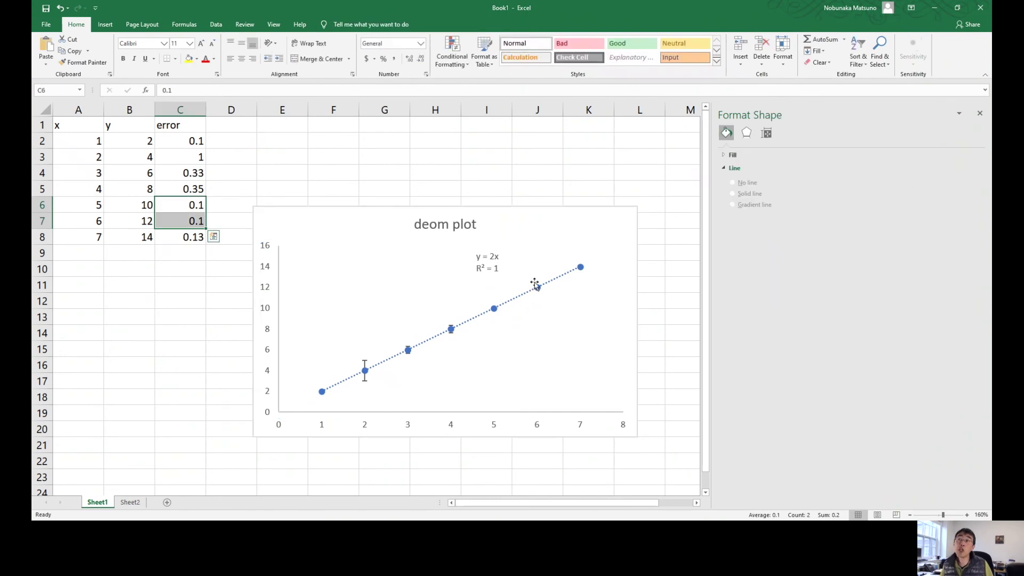
left_click(247, 170)
- Duplicate the chart on the same sheet and move the copy below the data table, starting at about A10
left_click(266, 226)
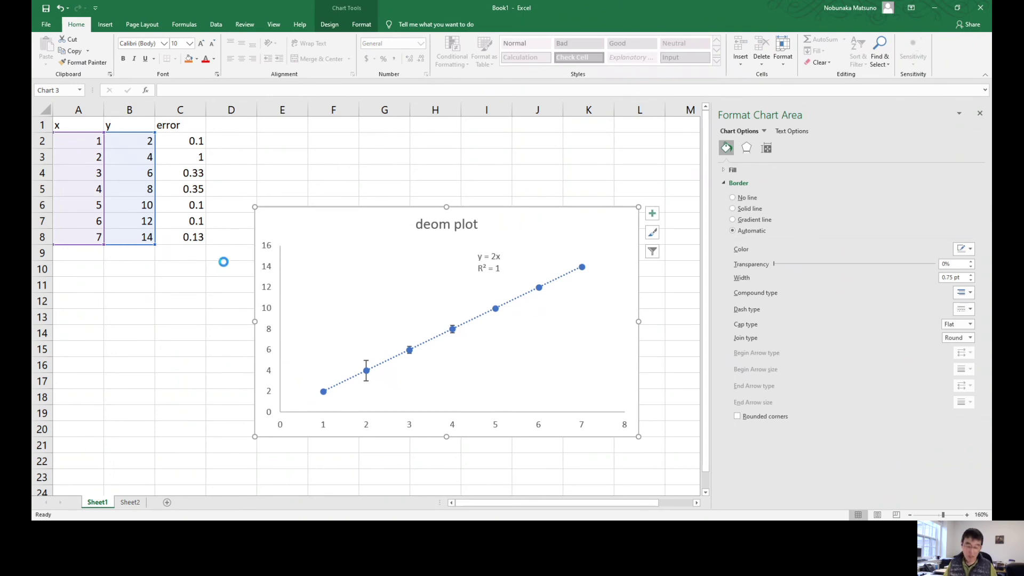
left_click(109, 297)
key("ctrl+v")
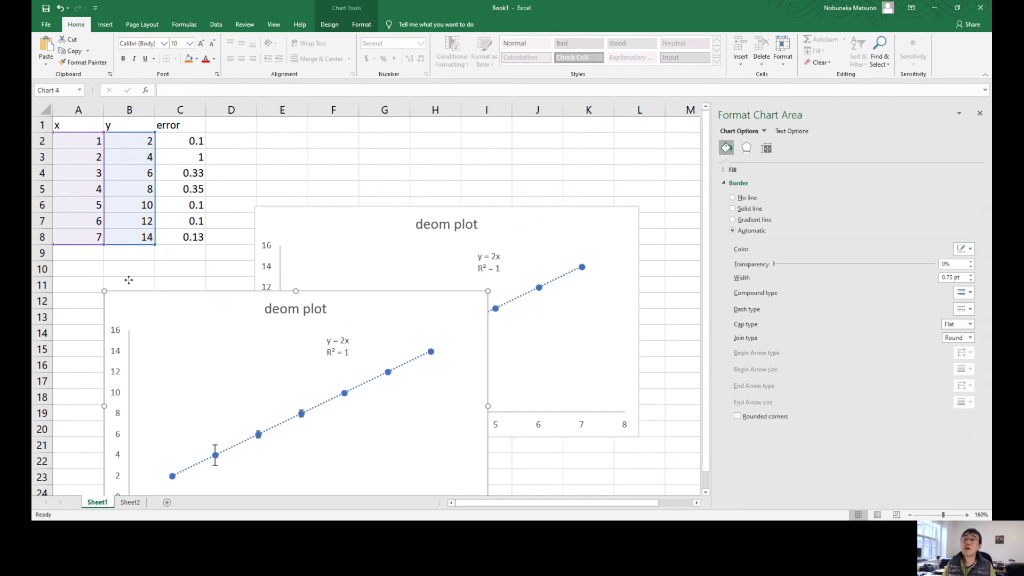
left_click_drag(130, 291, 79, 260)
left_click(69, 360)
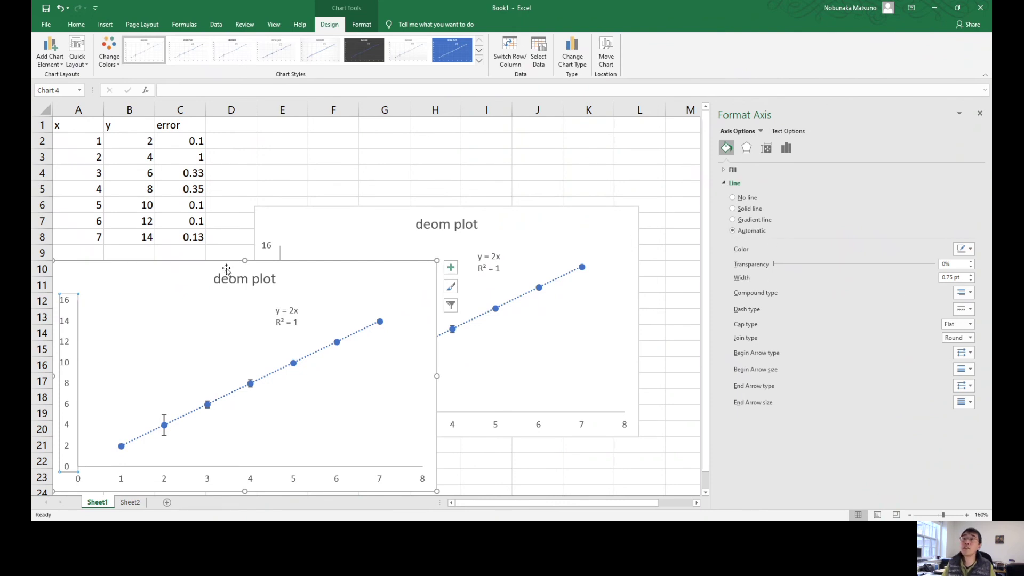
- Move the duplicate chart away from the sheet's left edge and set its vertical axis bounds to minimum 9.8 and maximum 10.2
left_click_drag(228, 263, 295, 242)
left_click(145, 289)
left_click(136, 306)
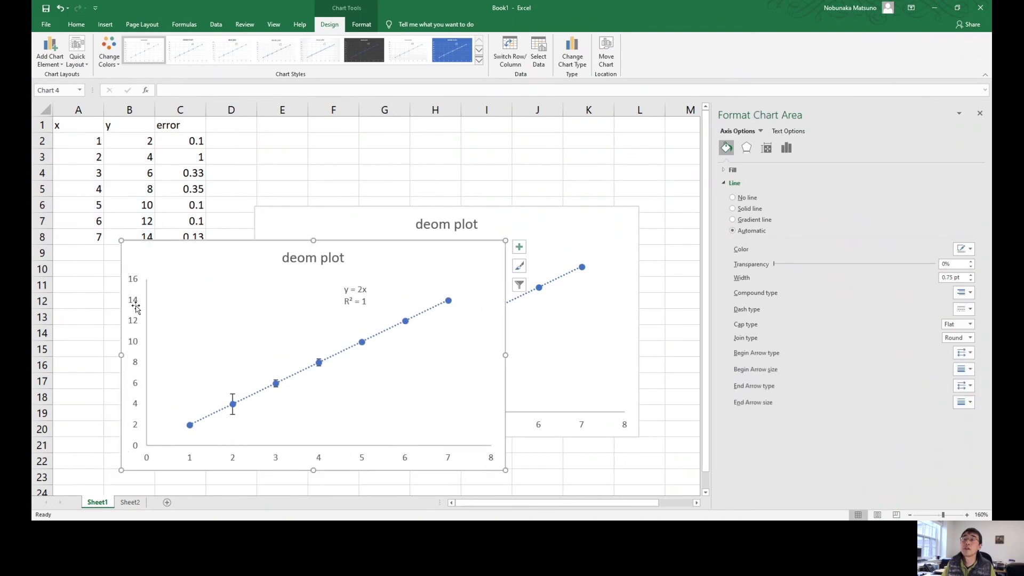
left_click(137, 446)
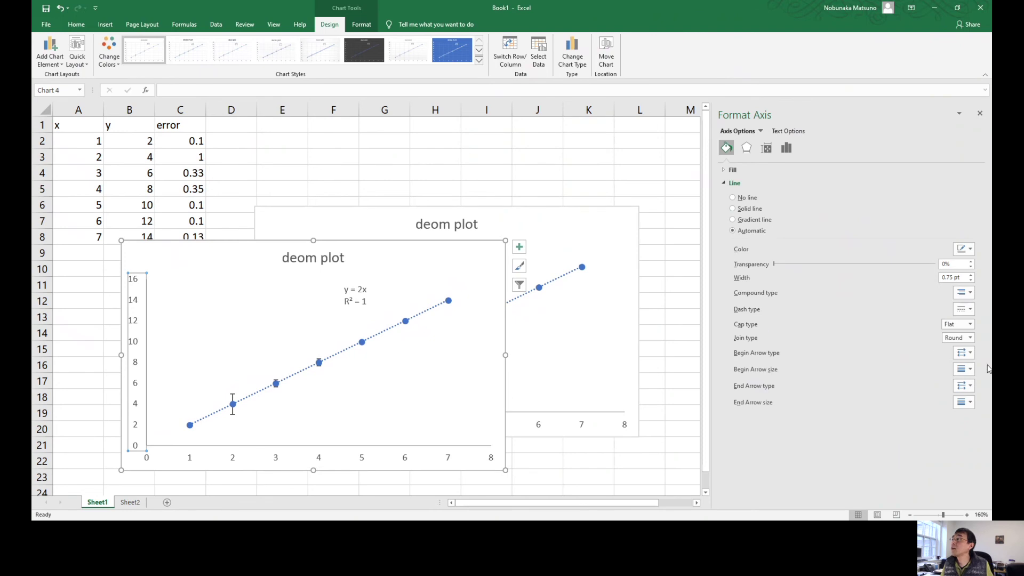
left_click(785, 149)
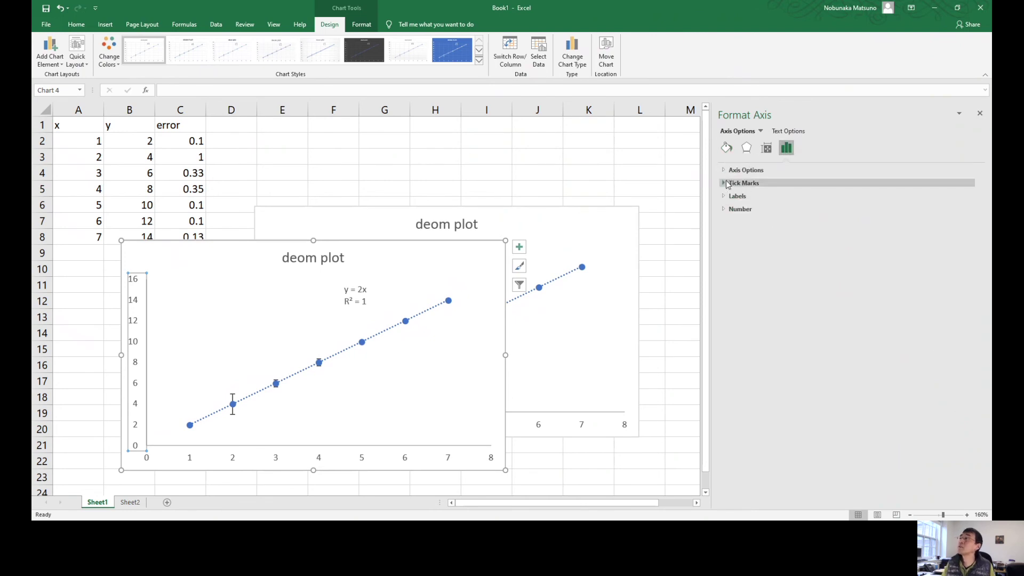
left_click(721, 170)
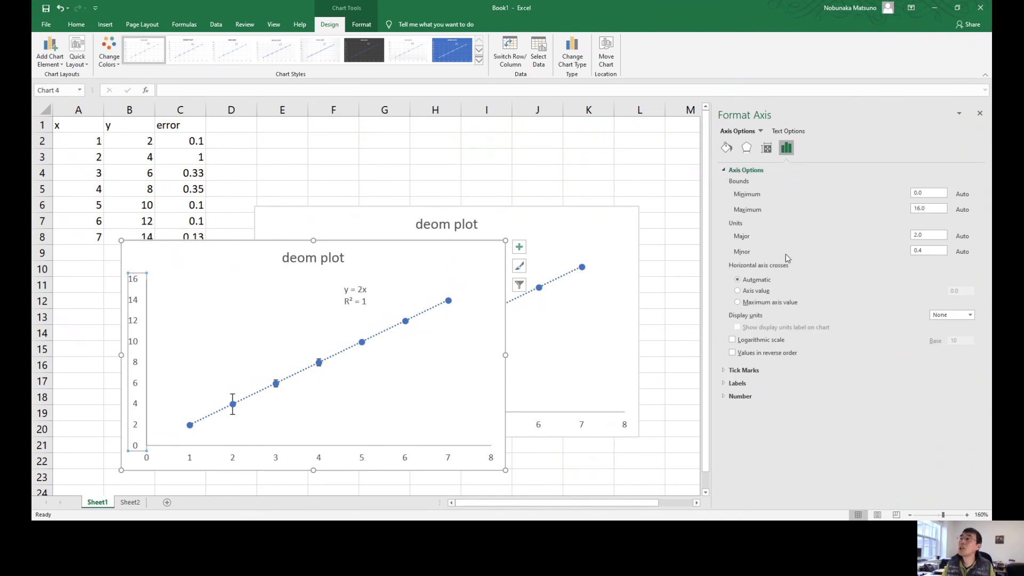
left_click(926, 196)
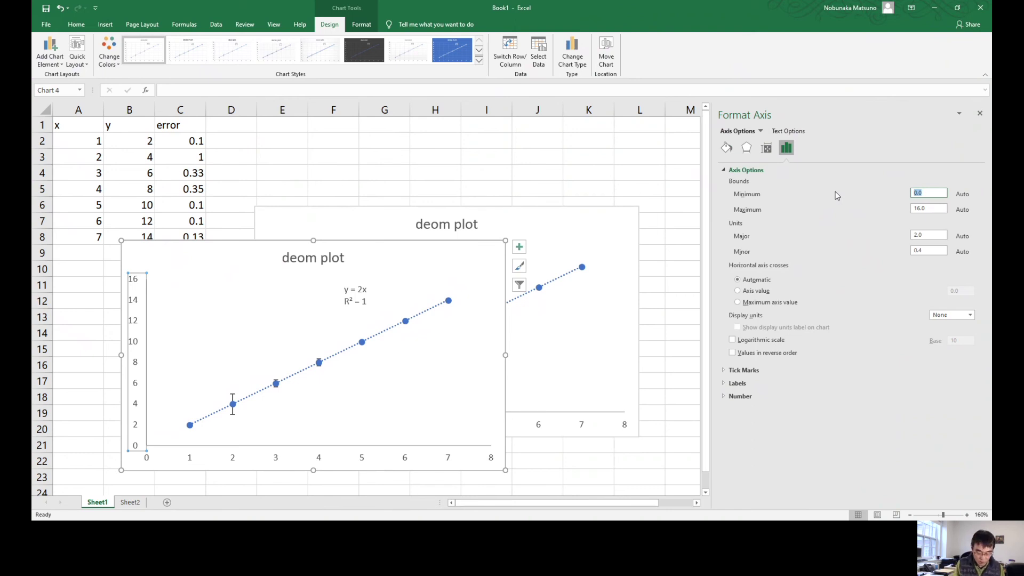
type("9.8")
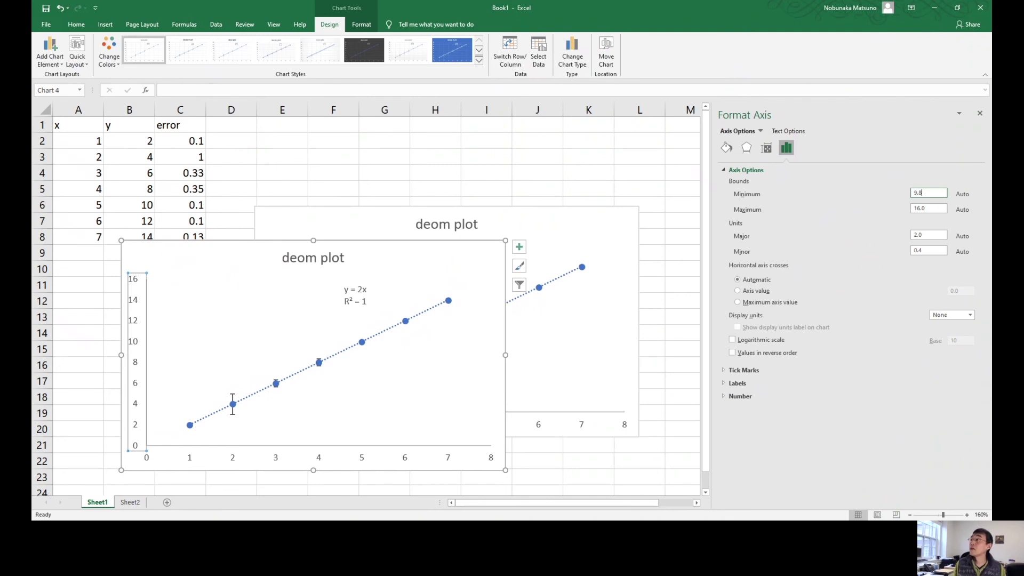
key("Tab")
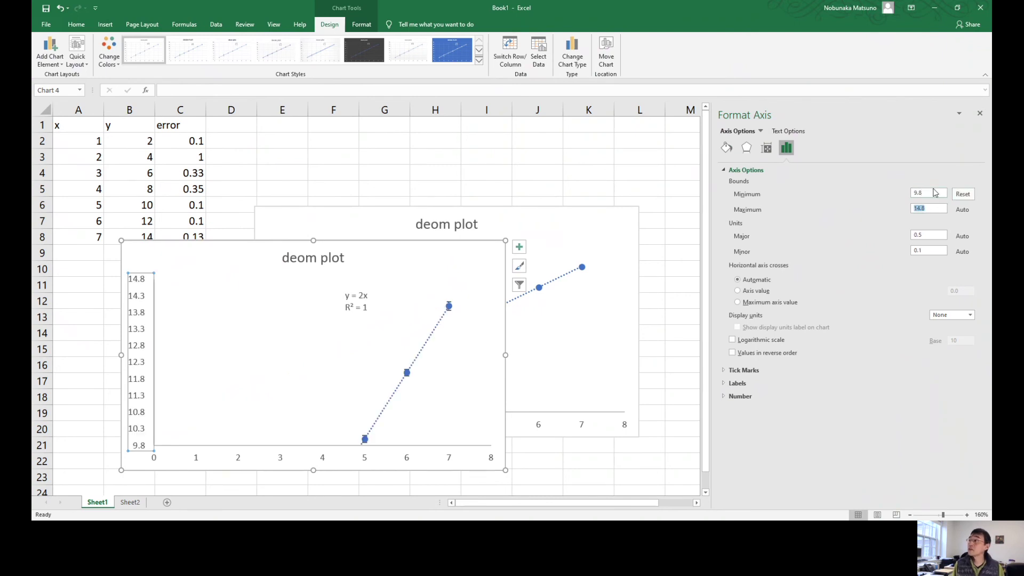
type("10.2")
key("Return")
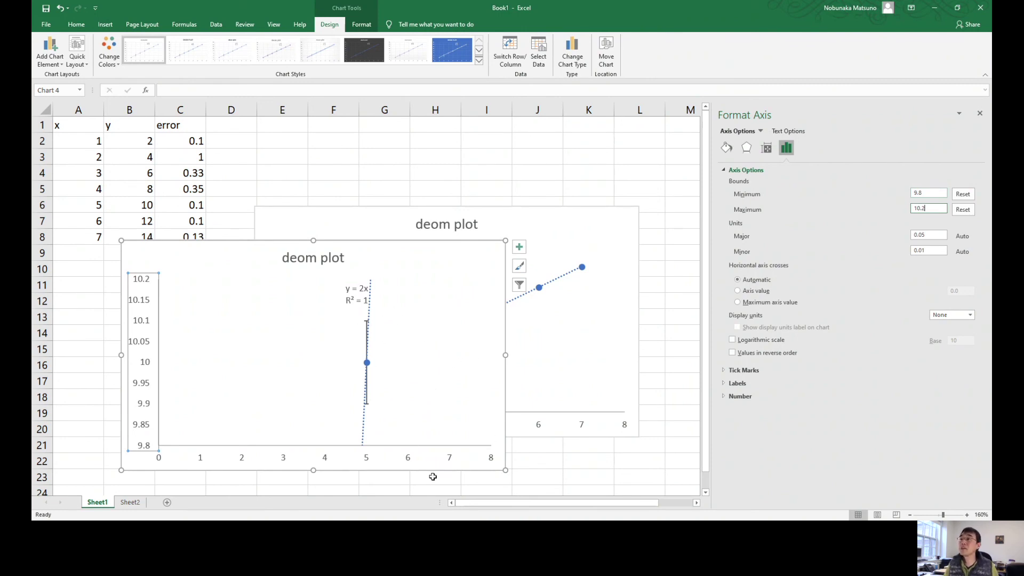
- Set the duplicate chart's horizontal axis bounds to a minimum of 4 and a maximum of 6
left_click(367, 460)
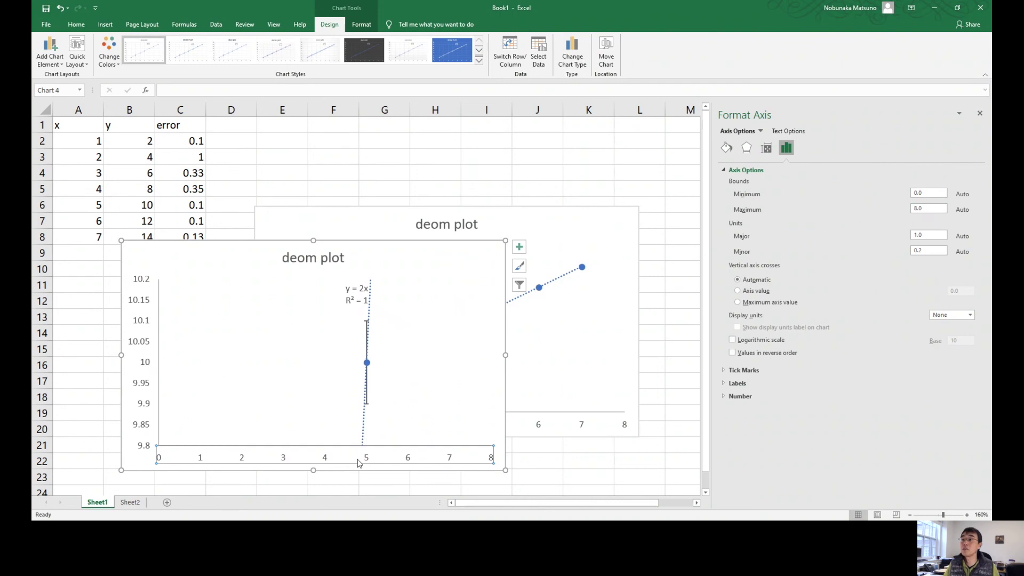
left_click(930, 194)
type("4")
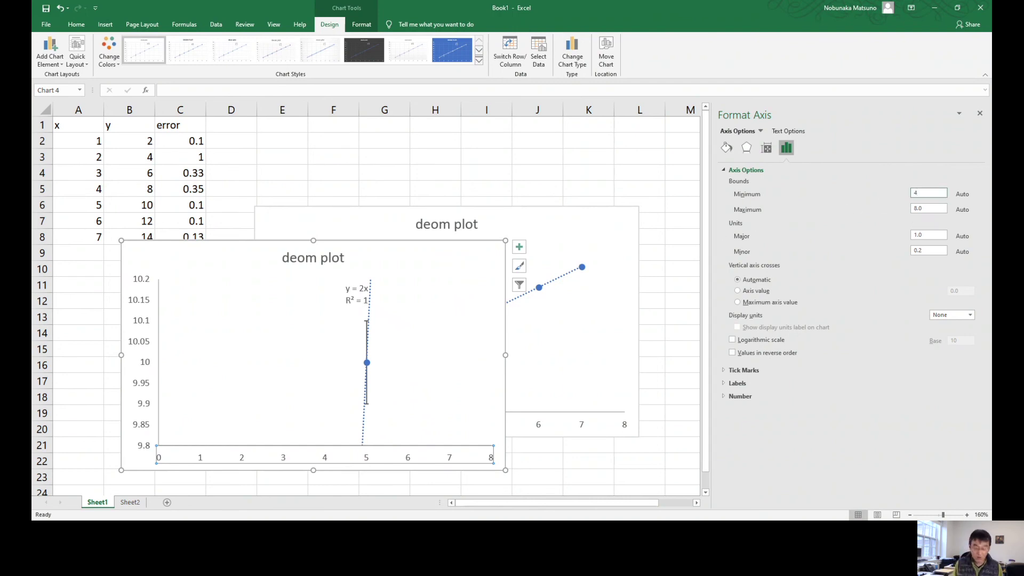
key("Tab")
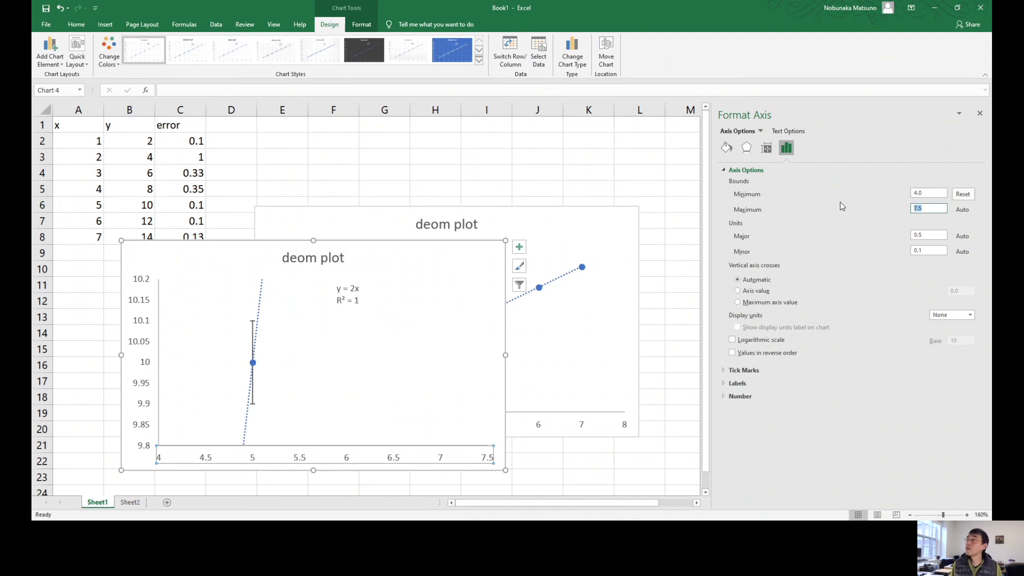
type("6")
key("Return")
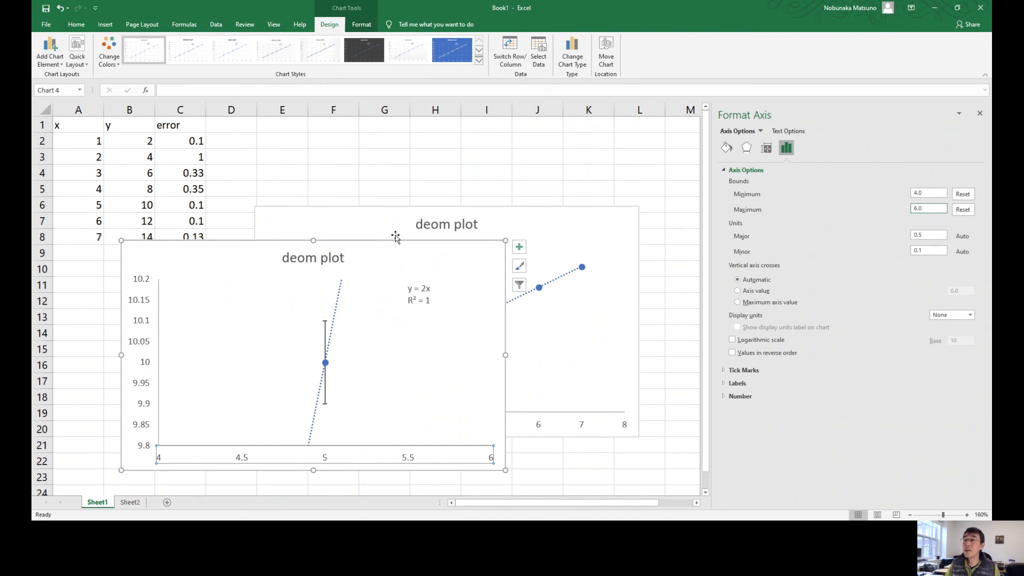
- Move the duplicate chart below the data table and shrink it to span about columns A to D and rows 12 to 23
left_click(399, 367)
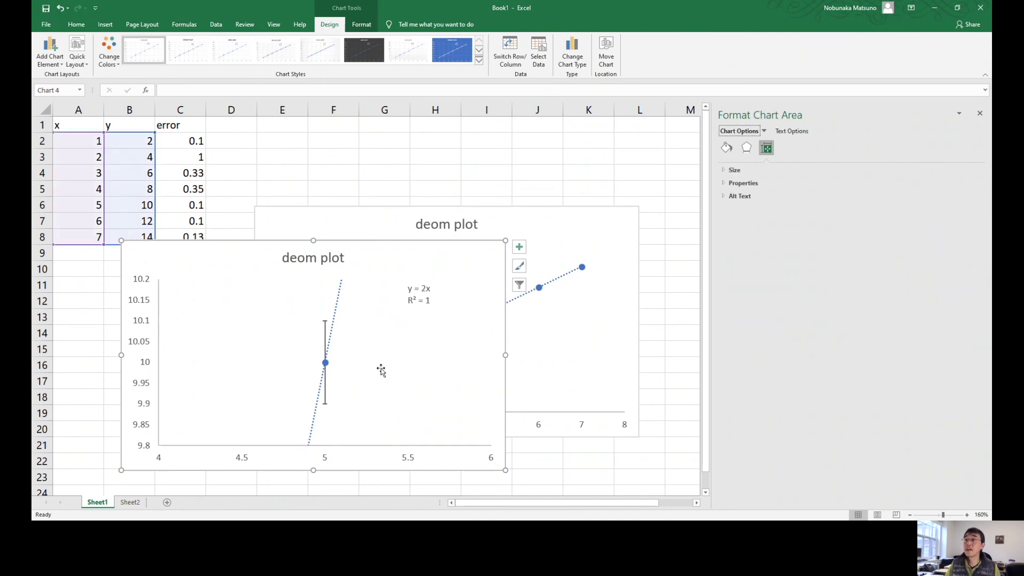
left_click_drag(397, 246, 320, 254)
left_click_drag(389, 362, 313, 364)
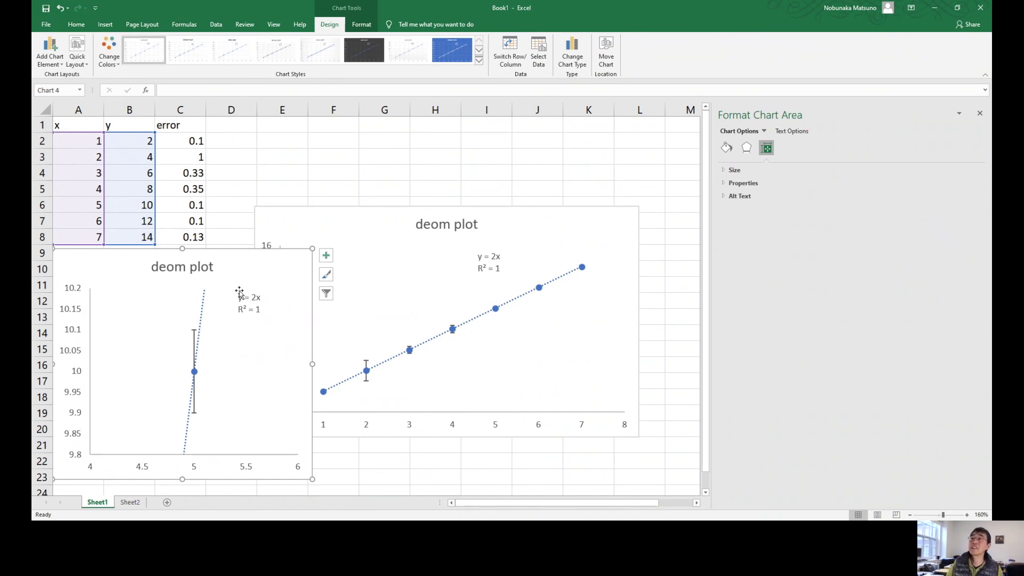
left_click_drag(313, 249, 236, 295)
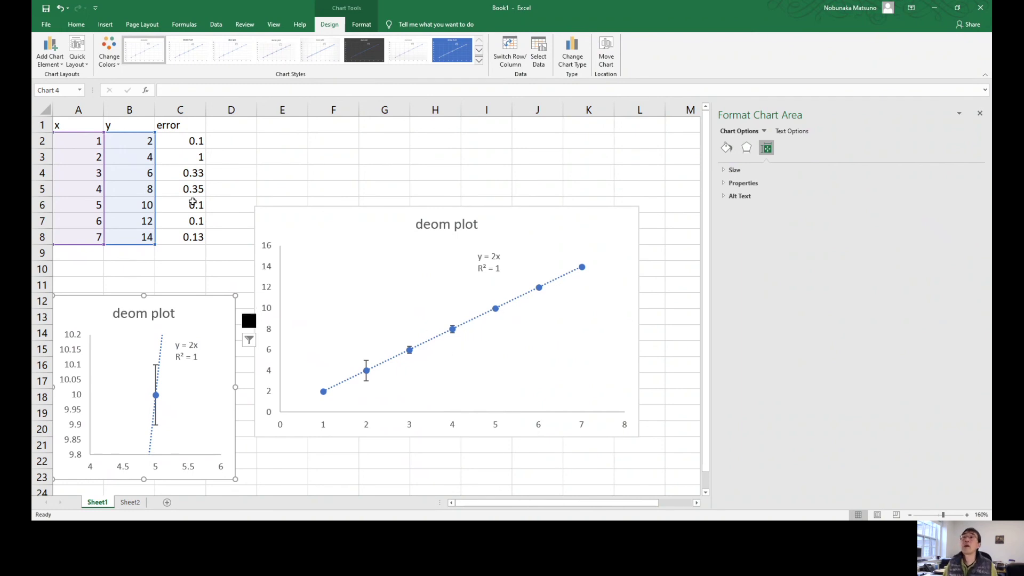
- Review the individual error values in C2:C6 alongside the error bars of the two charts
left_click(193, 203)
left_click(178, 193)
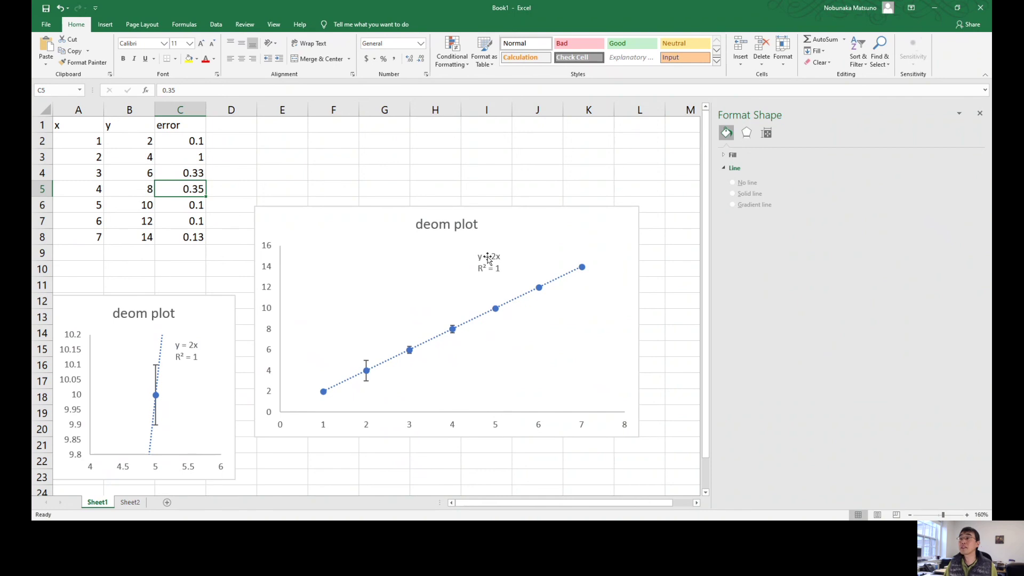
left_click(194, 140)
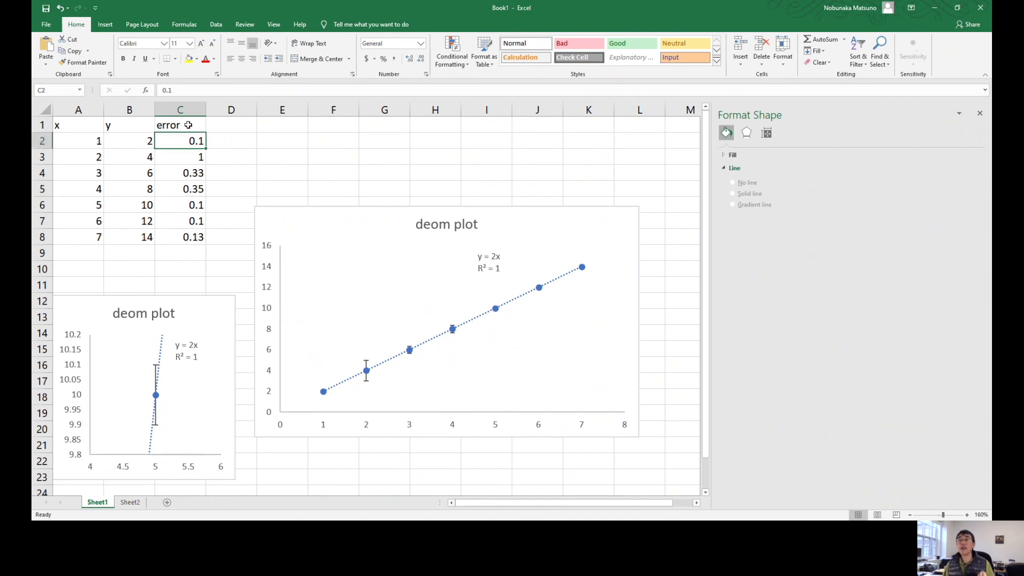
left_click(194, 155)
left_click(183, 176)
left_click(182, 193)
left_click(169, 203)
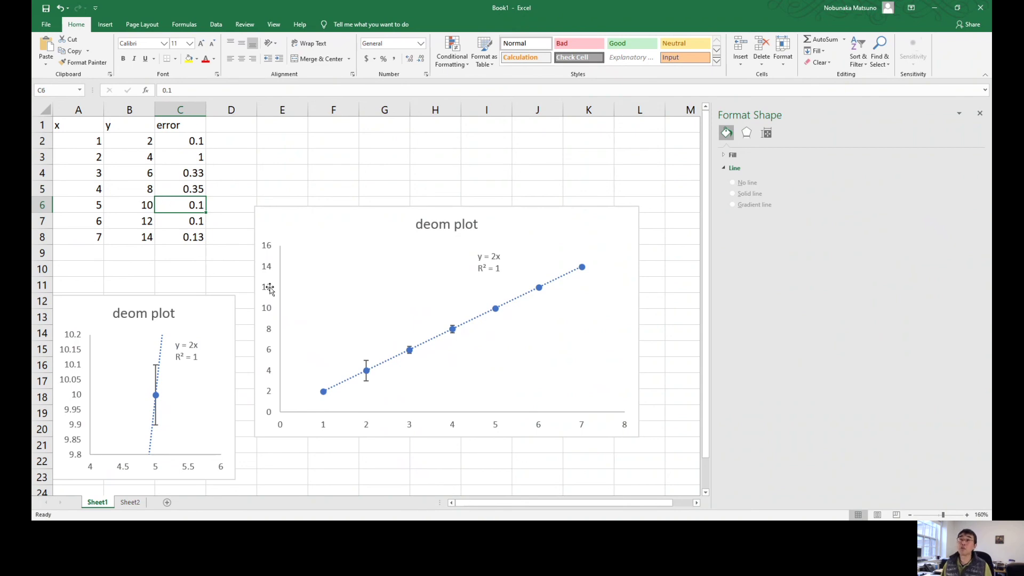
left_click_drag(285, 140, 560, 201)
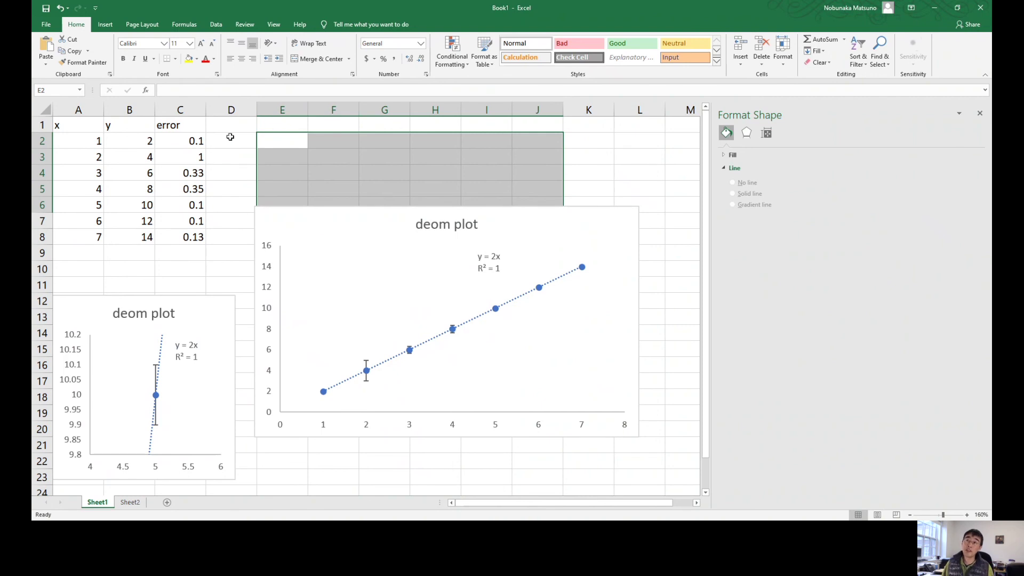